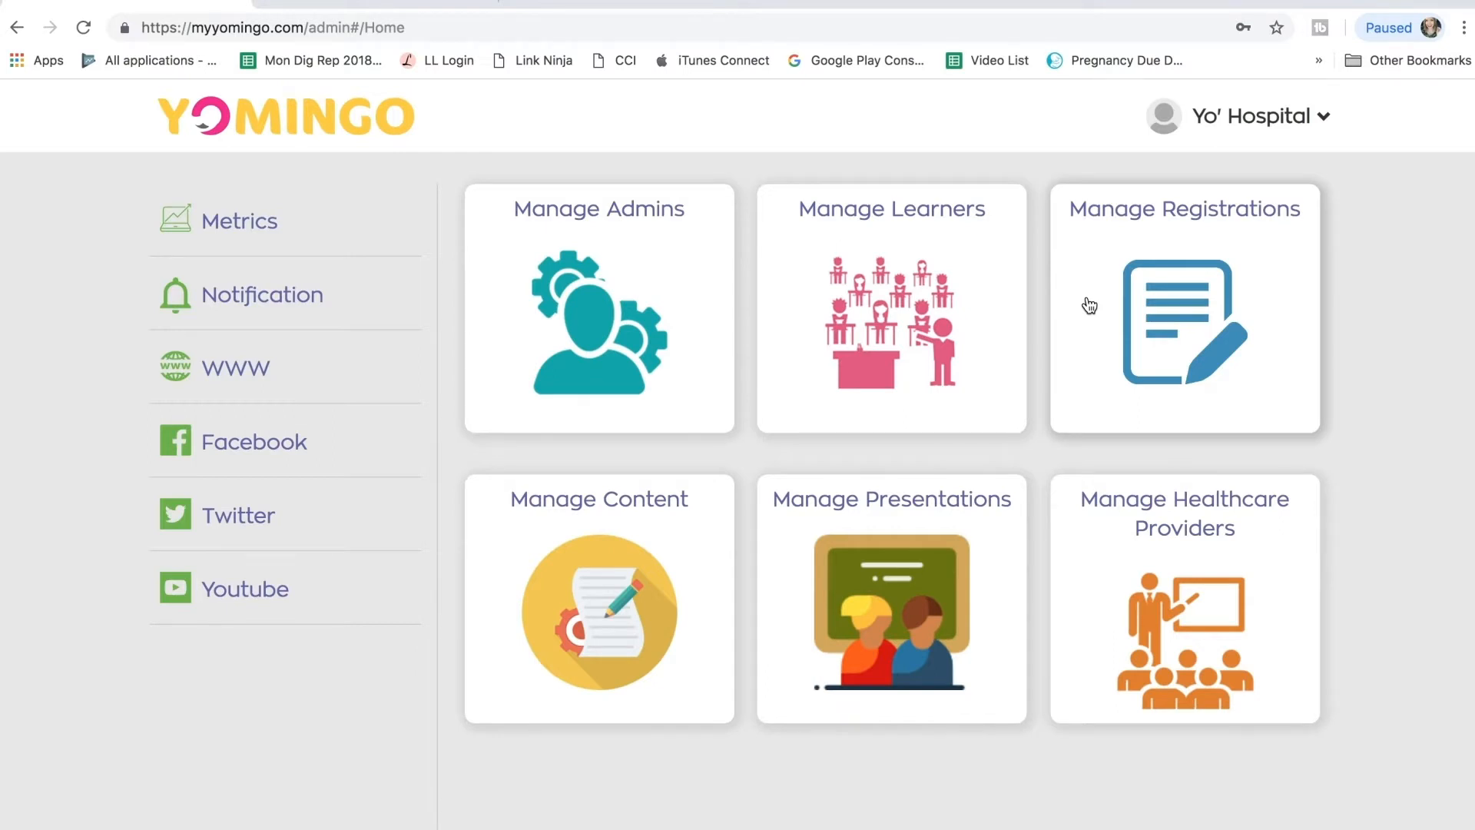
# Start a new registration from the registrations management page and name it Test.
pyautogui.click(1187, 315)
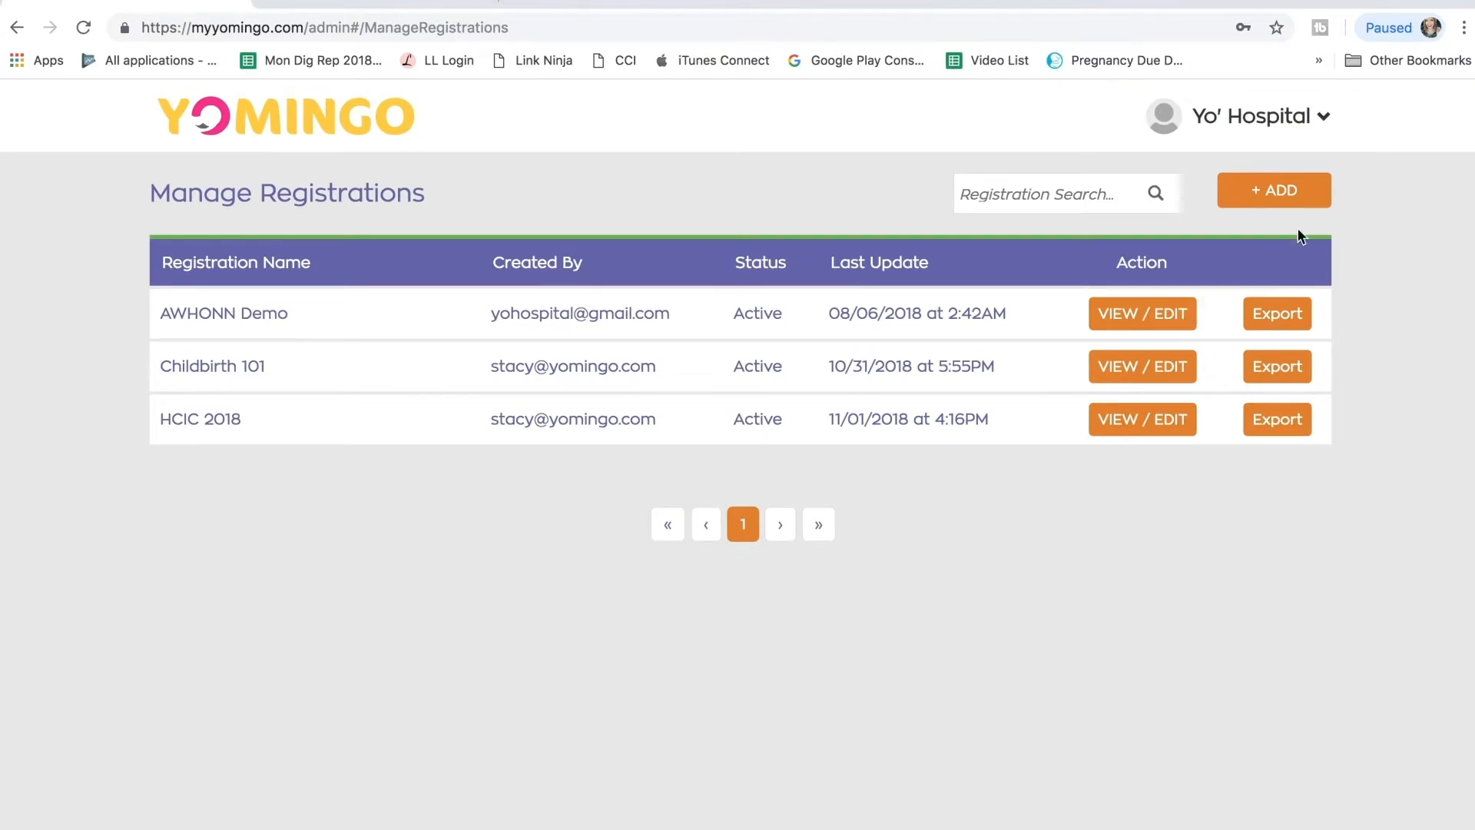
pyautogui.click(1278, 192)
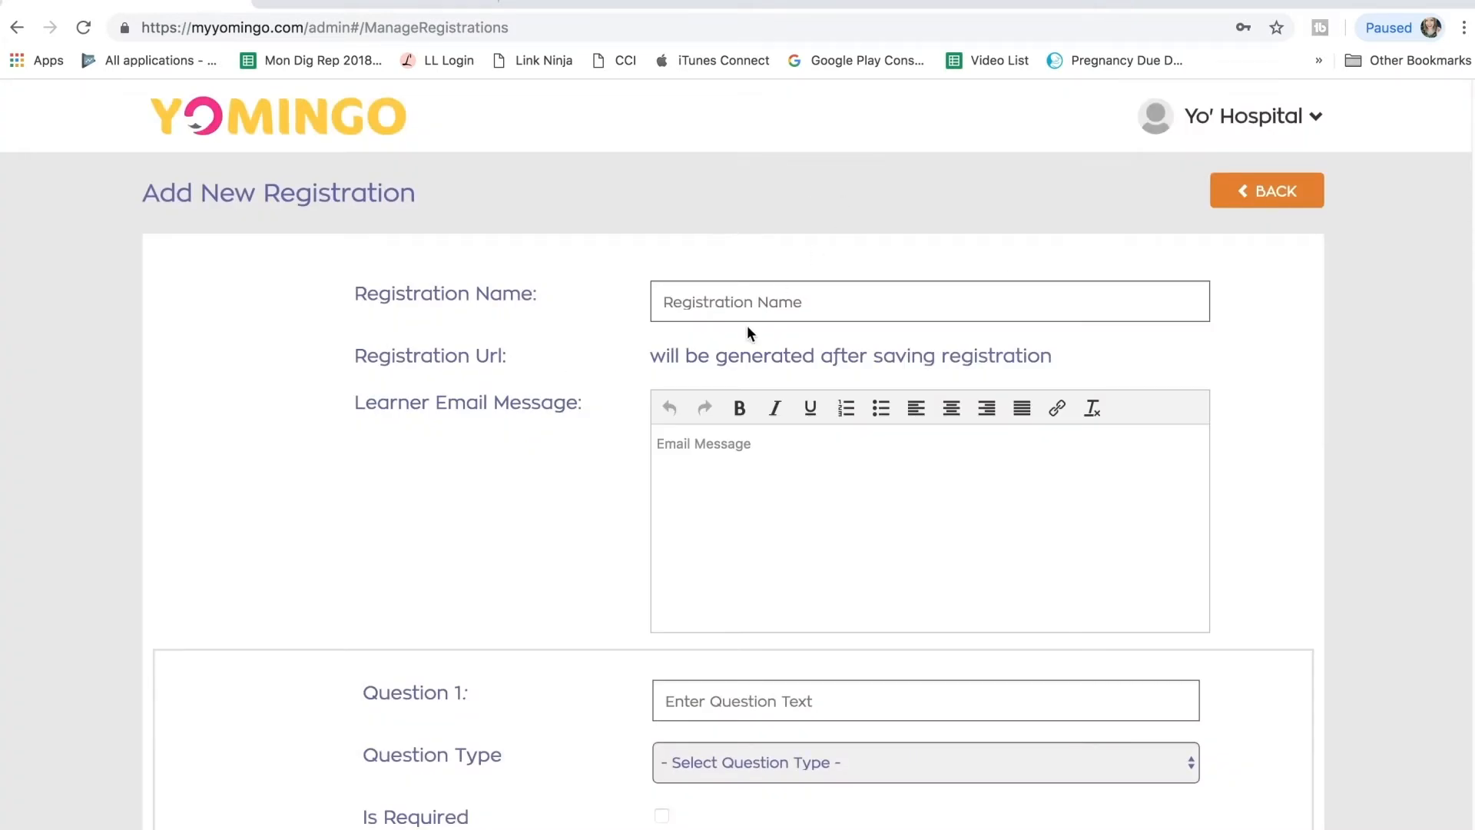
pyautogui.click(742, 297)
pyautogui.write('Test')
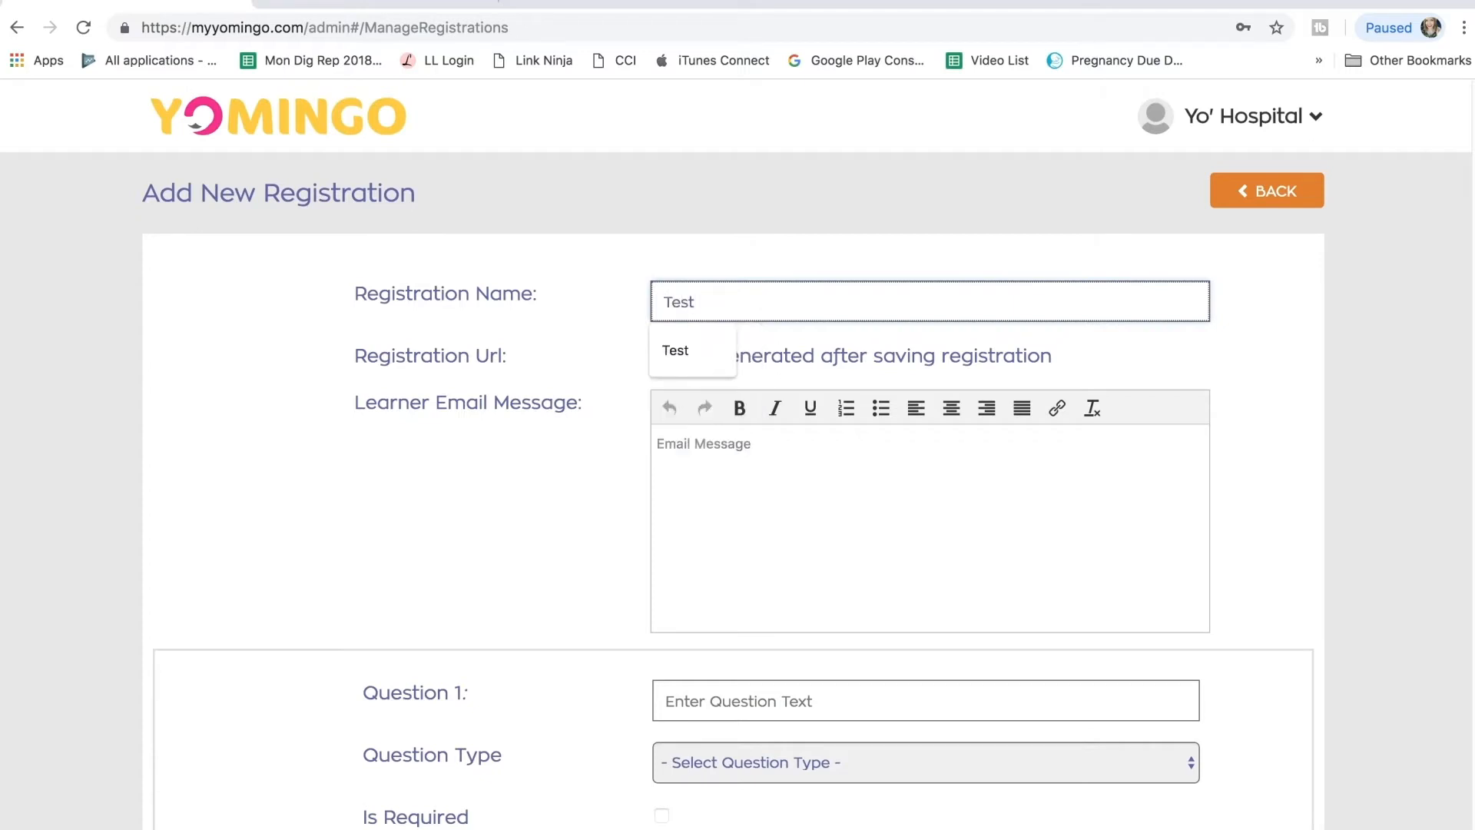
# Write the learner email message "Welcome to our test registration.".
pyautogui.click(725, 444)
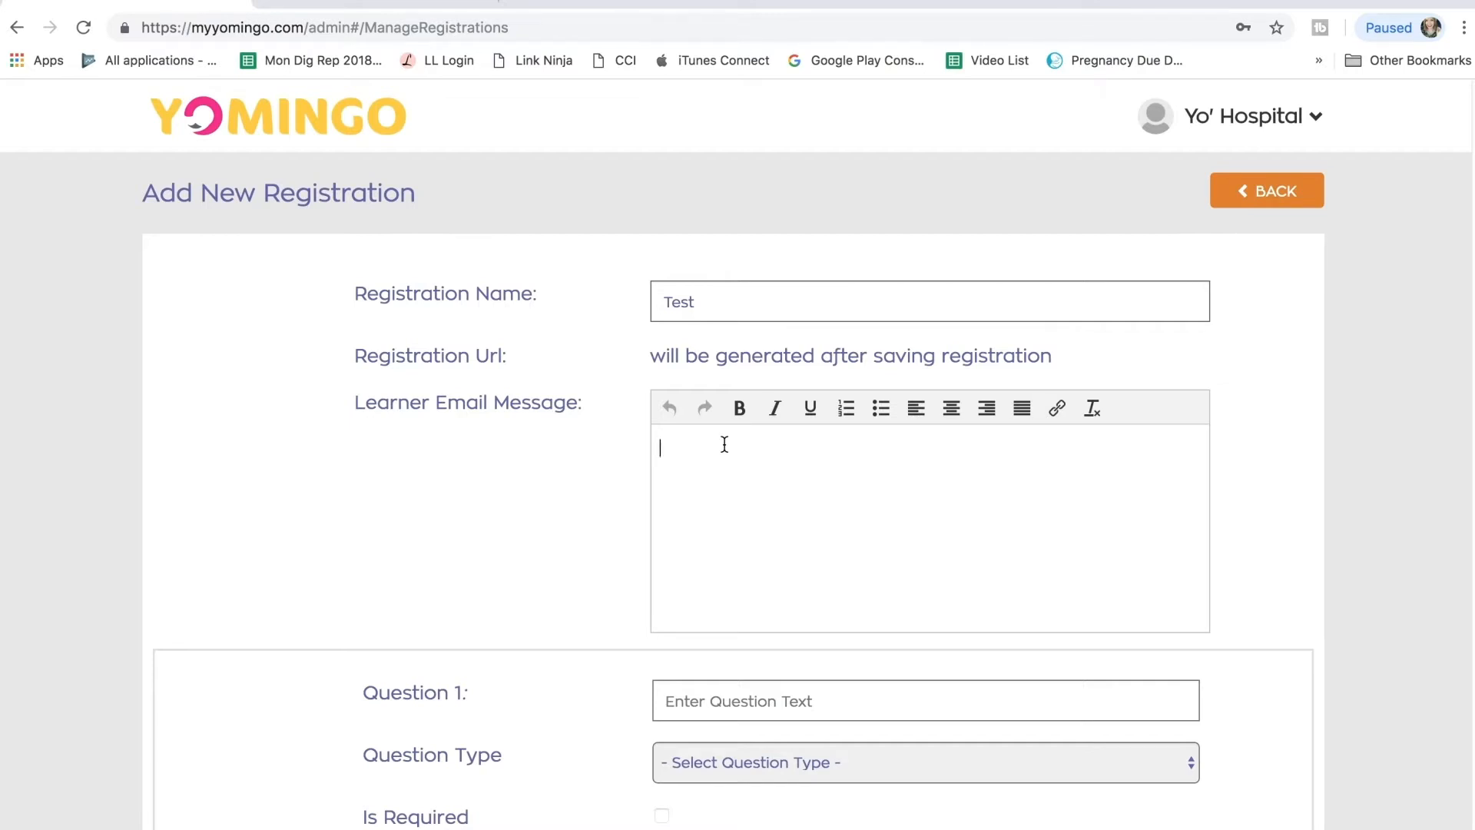
pyautogui.write('Welcome to our test regist')
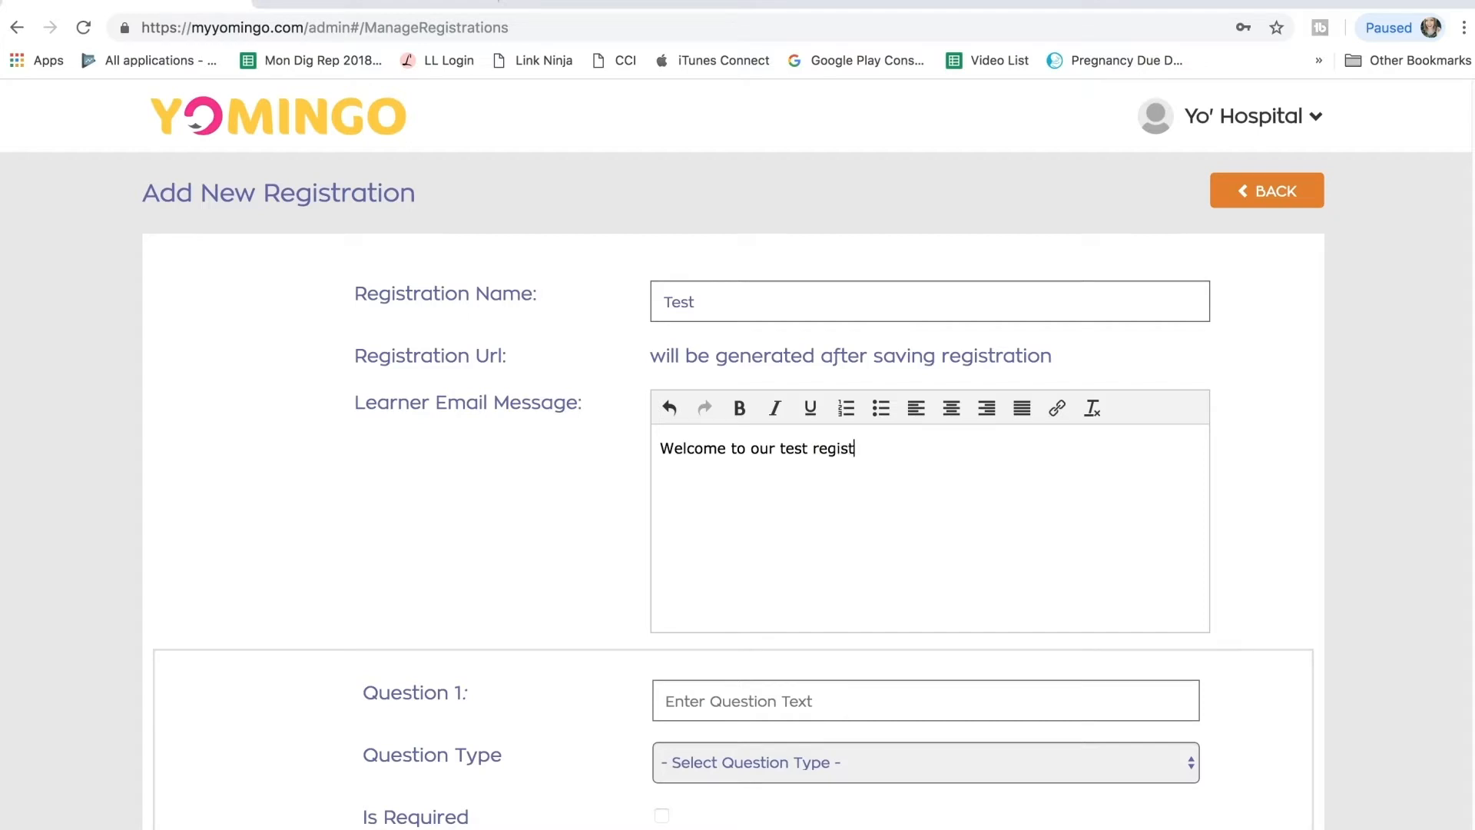
pyautogui.write('ration.')
# Set Question 1 to "What's your favorite day of the week?" with question type Text and make it required.
pyautogui.scroll(-3, 662, 771)
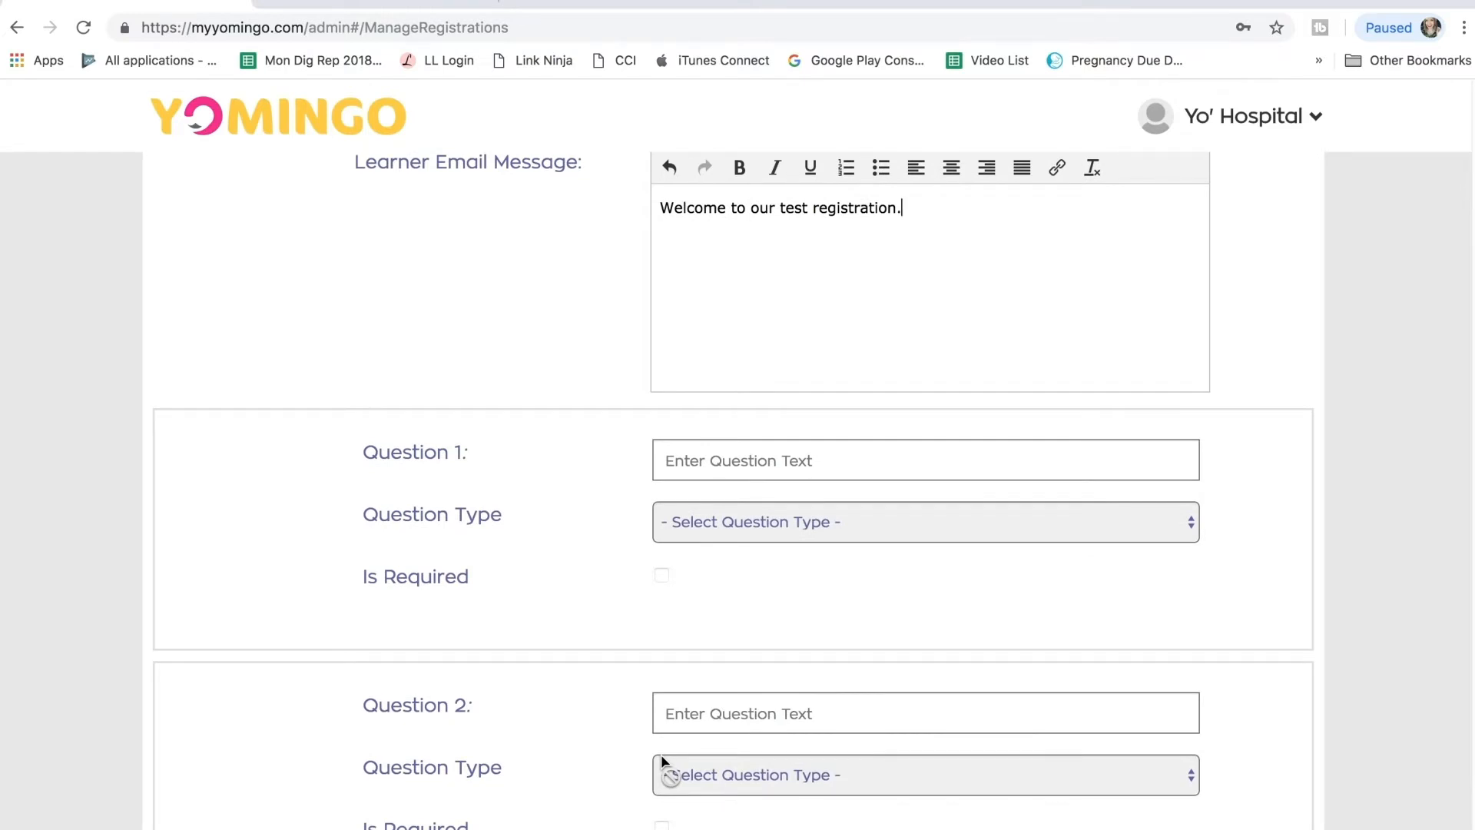
pyautogui.scroll(-1, 661, 759)
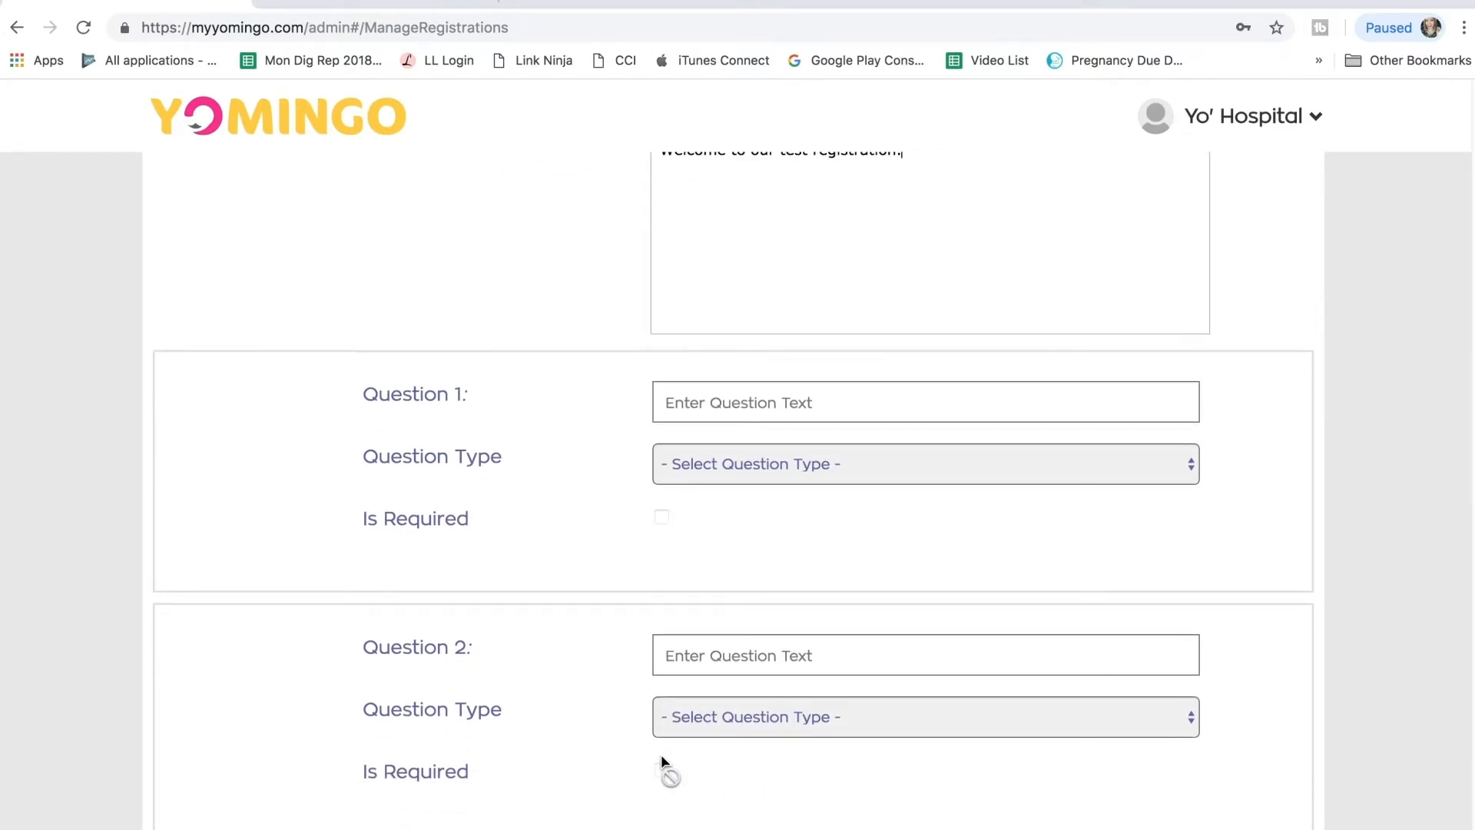
pyautogui.click(746, 402)
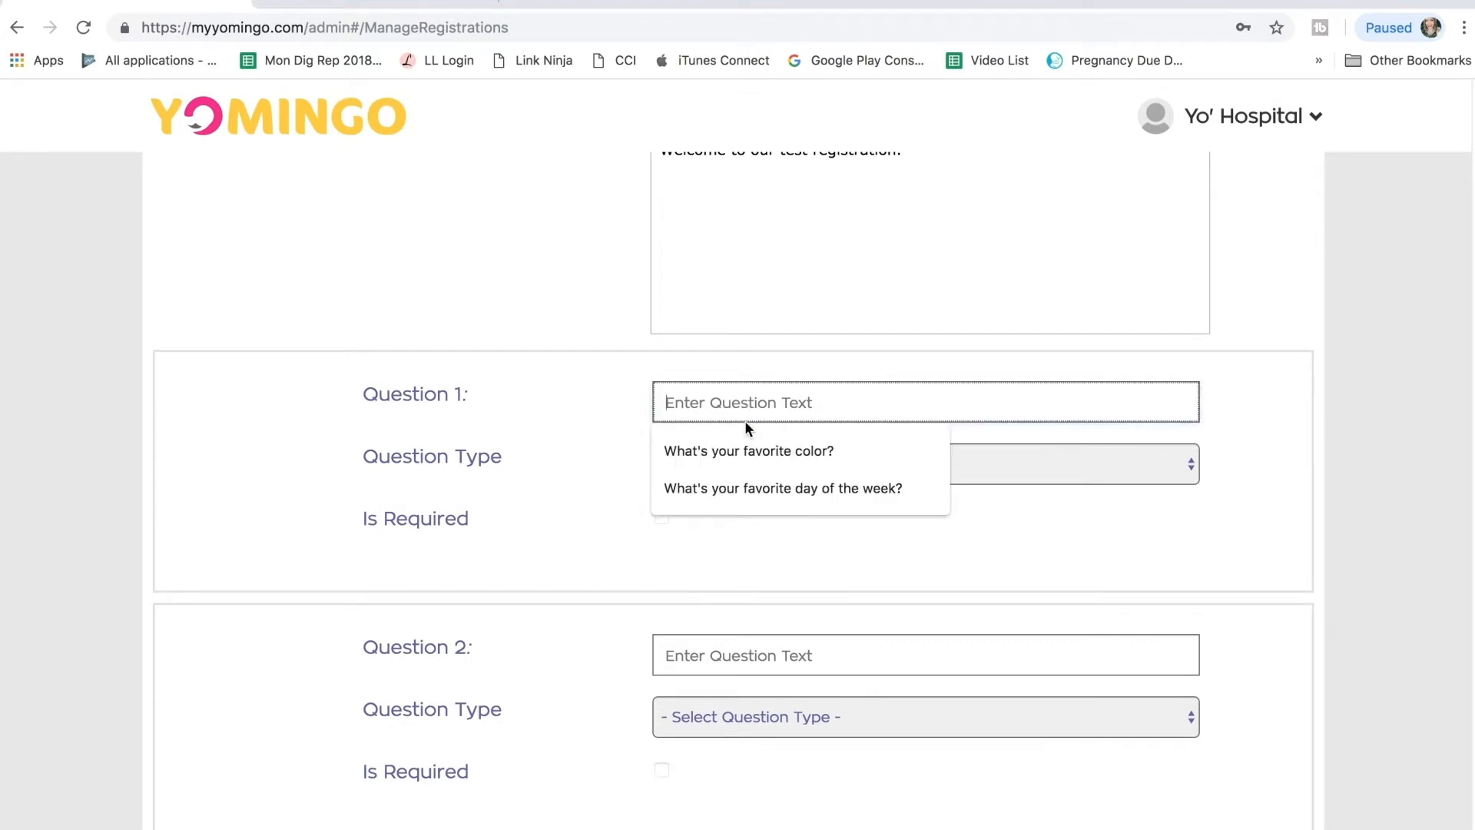
pyautogui.click(743, 472)
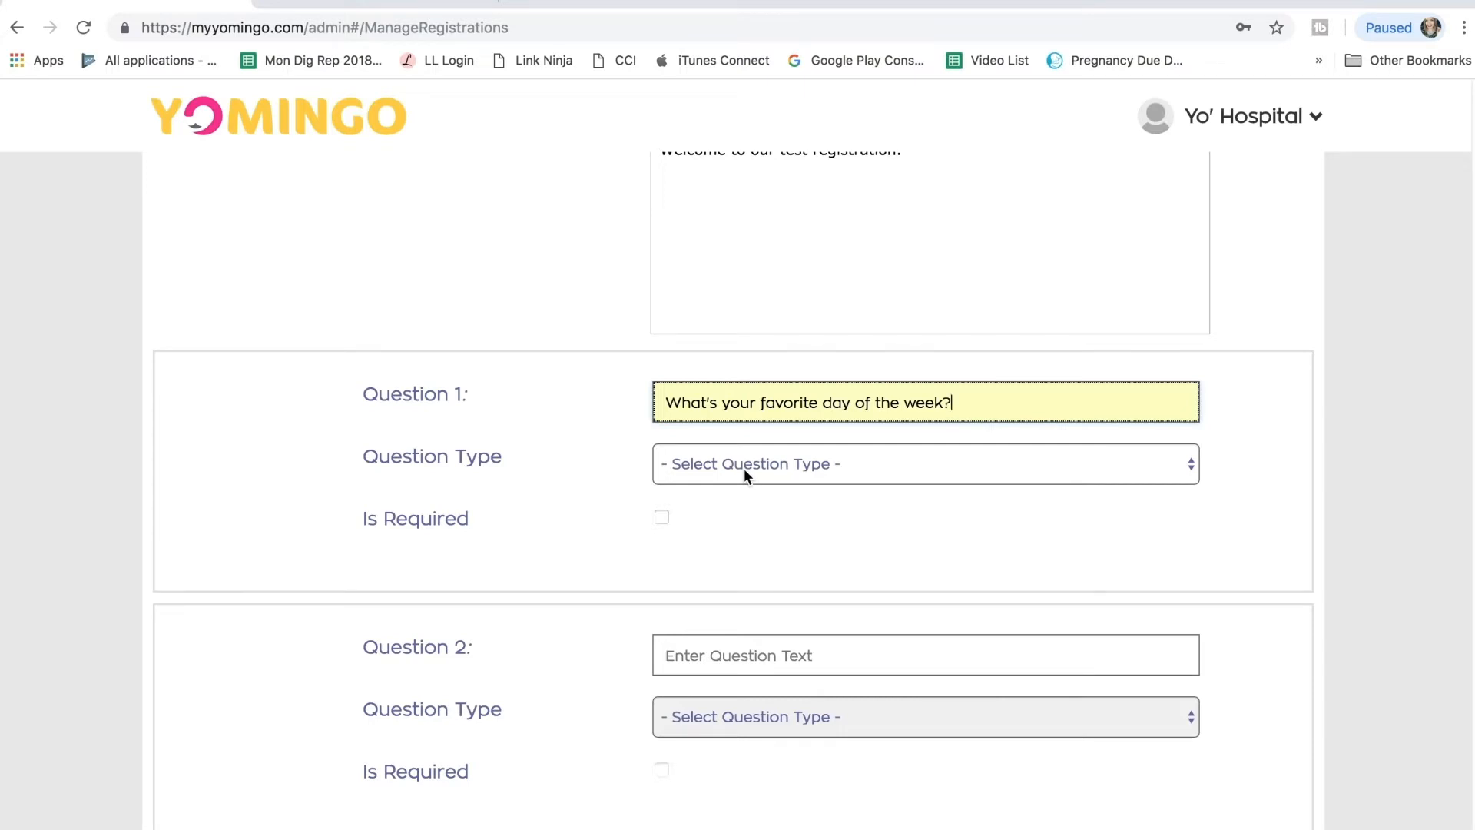
pyautogui.click(743, 470)
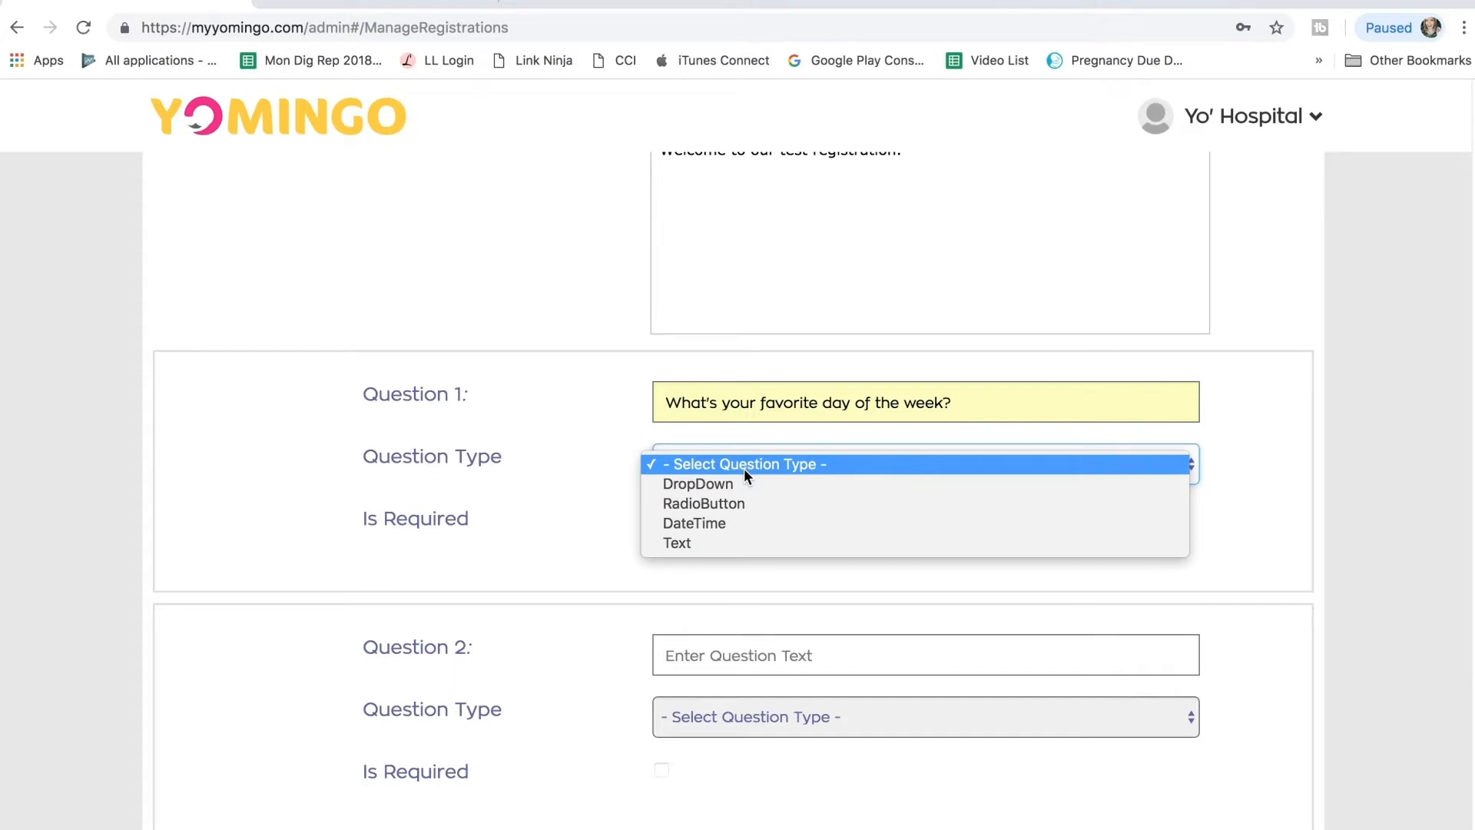
pyautogui.click(735, 542)
pyautogui.scroll(-3, 735, 540)
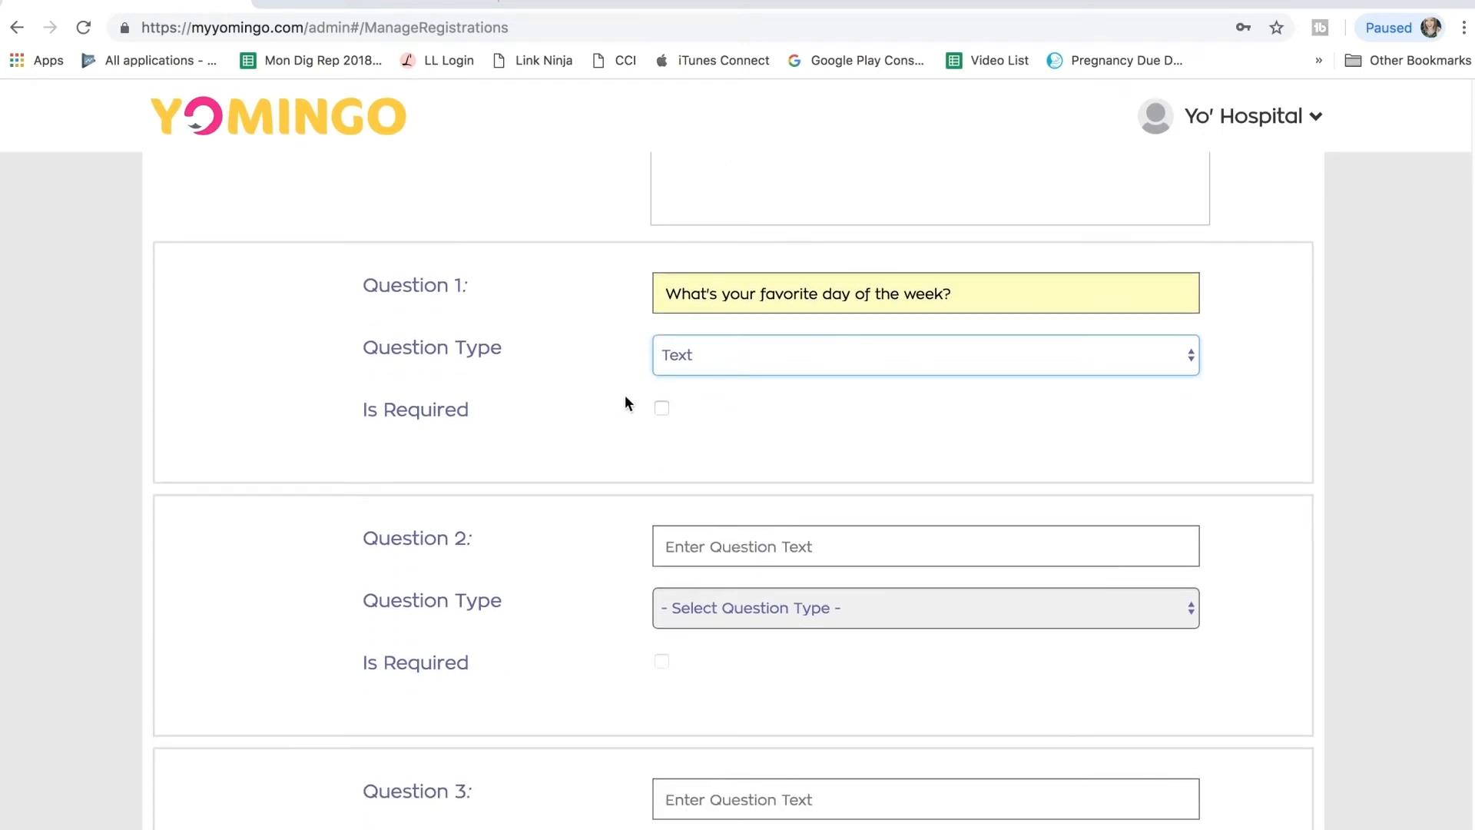
pyautogui.click(661, 409)
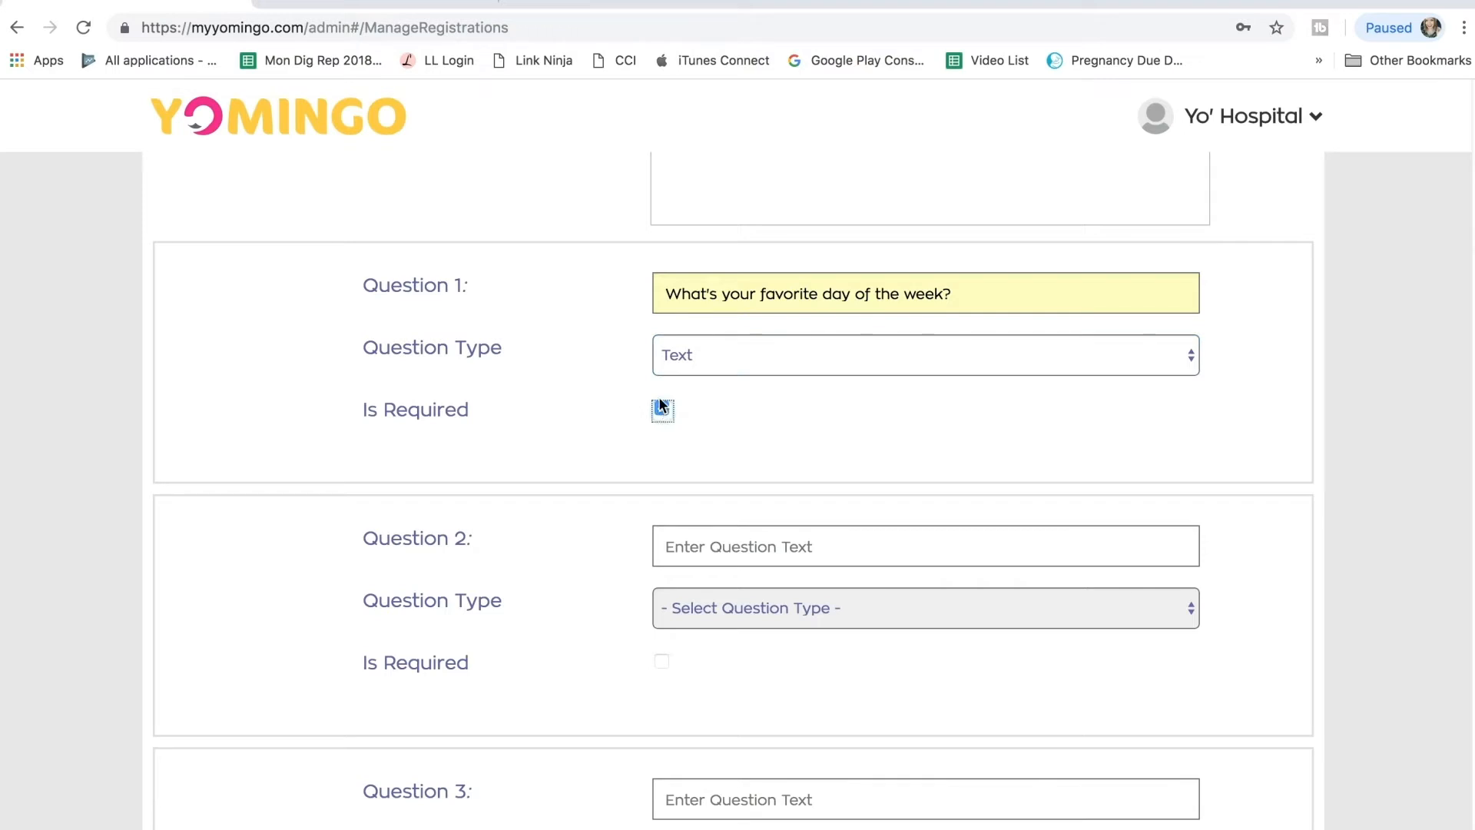
# Set the registration's content expiry to Unlimited, leaving Questions 2 and 3 blank.
pyautogui.scroll(-4, 662, 403)
pyautogui.scroll(-5, 659, 398)
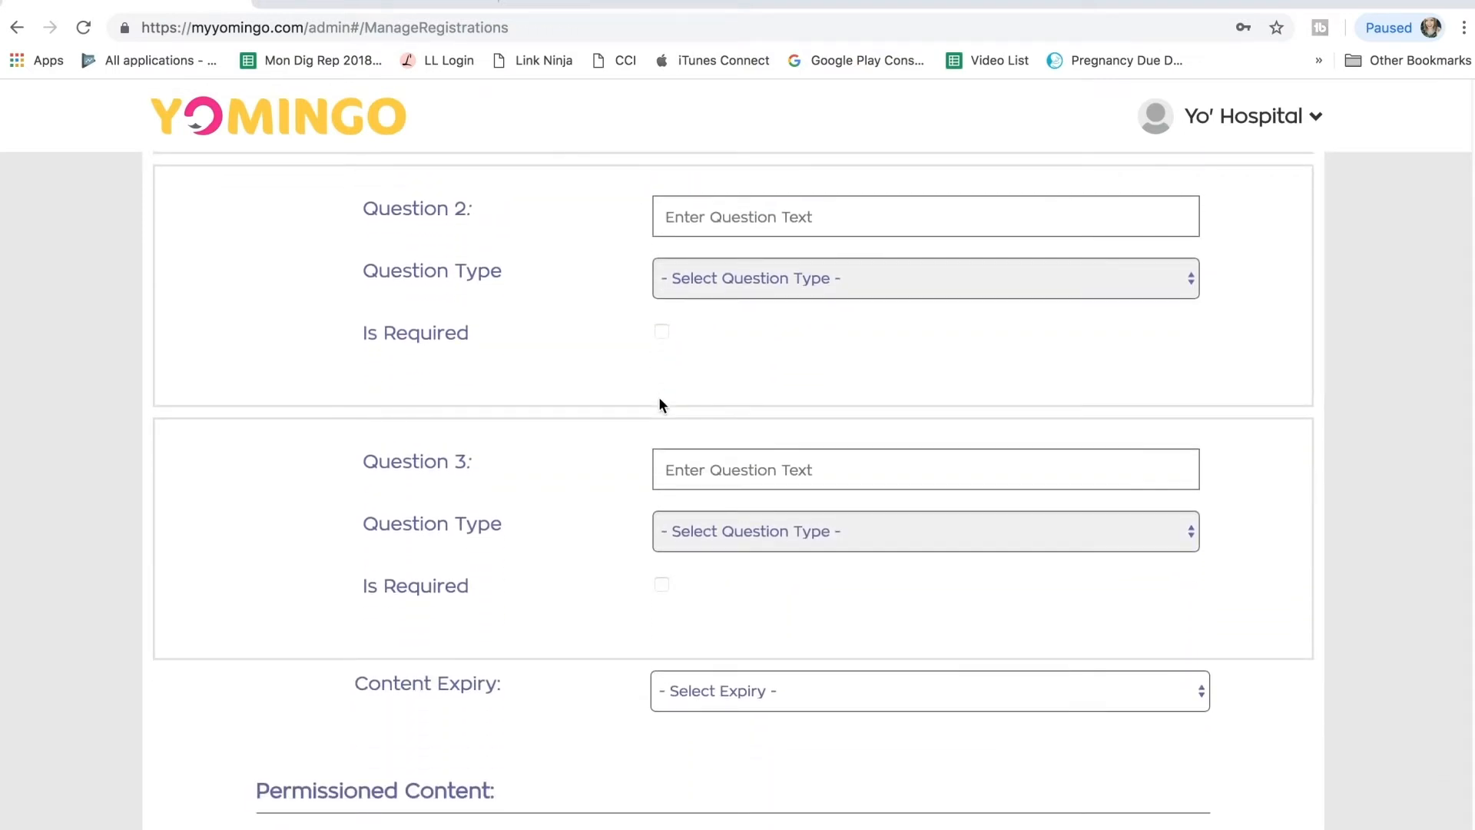
pyautogui.scroll(-6, 659, 403)
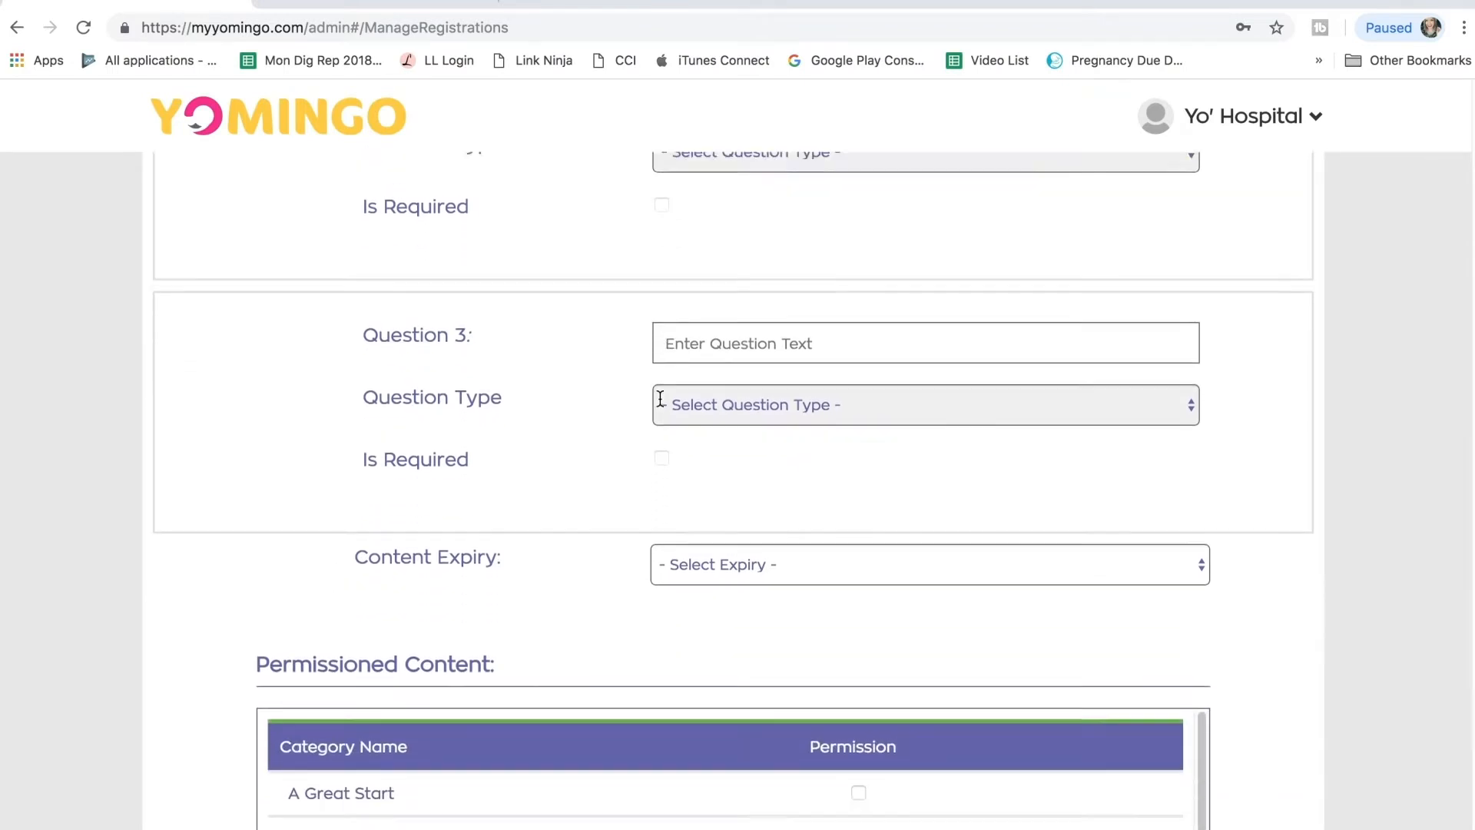
pyautogui.click(769, 490)
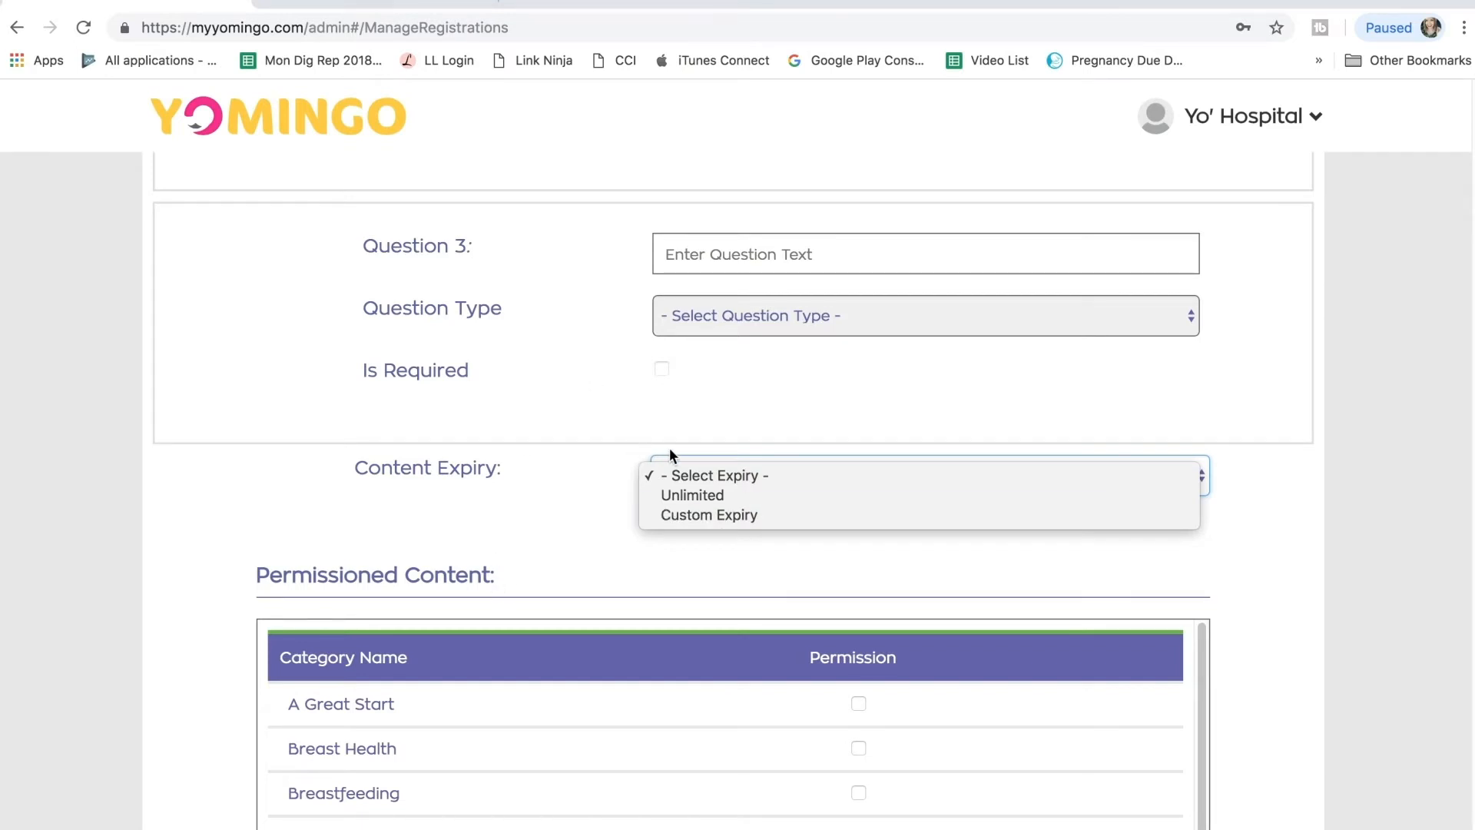
pyautogui.click(665, 494)
# Grant permission for the Breastfeeding category, then save the registration and dismiss its registration link.
pyautogui.scroll(-2, 665, 495)
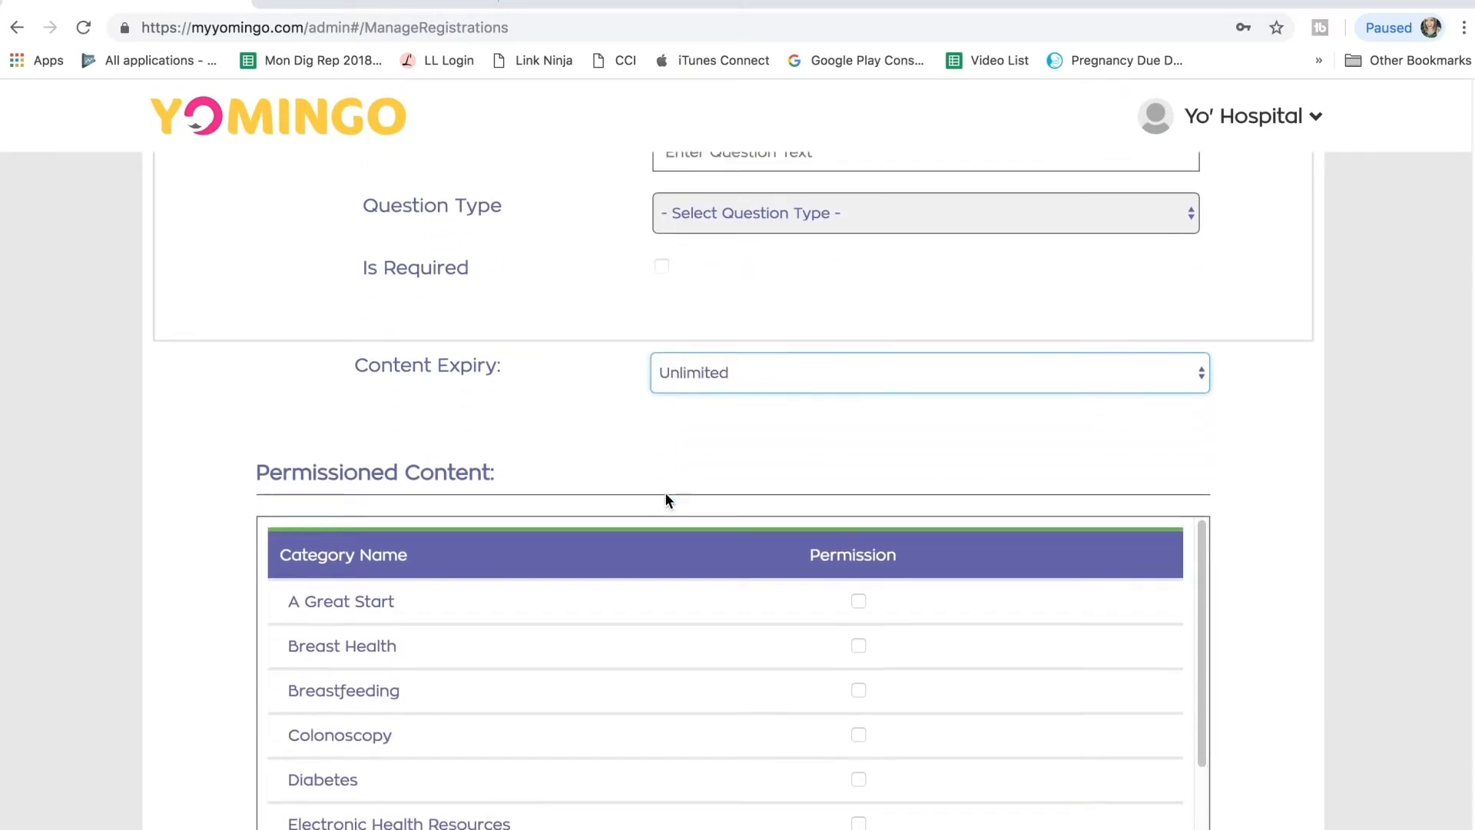
pyautogui.scroll(-2, 665, 497)
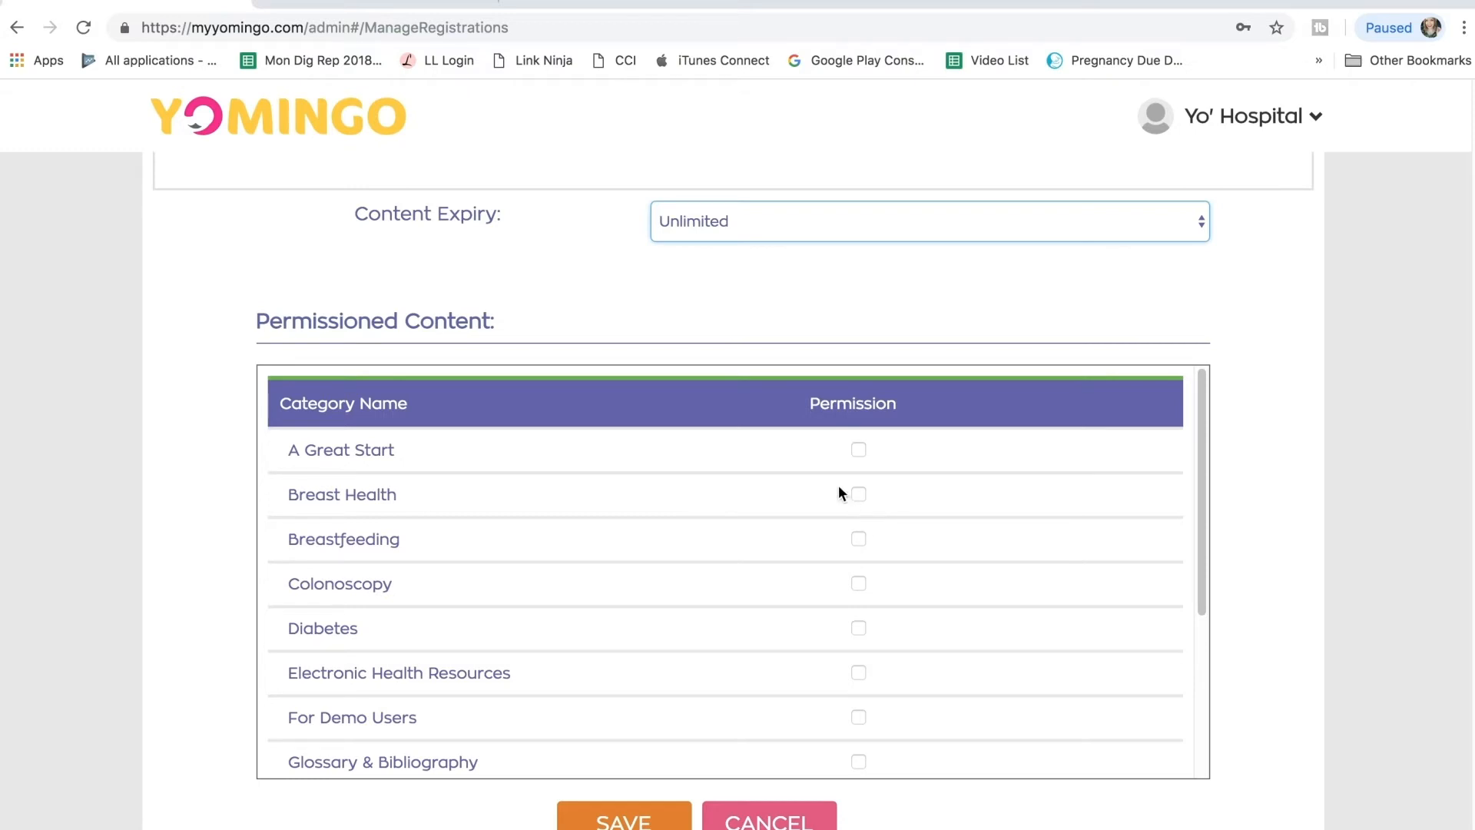
pyautogui.click(858, 537)
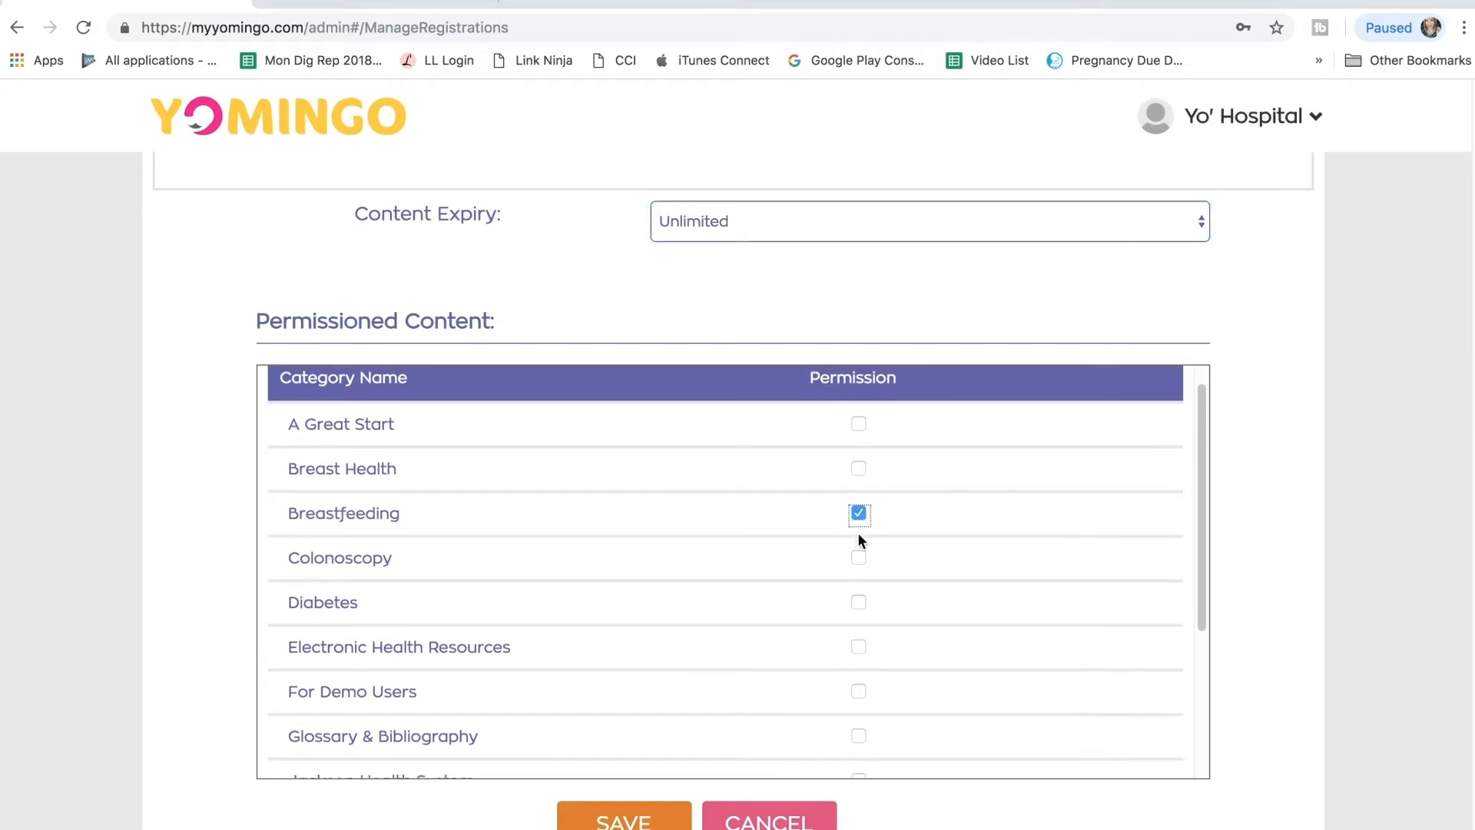
pyautogui.scroll(-3, 859, 539)
pyautogui.scroll(-4, 858, 540)
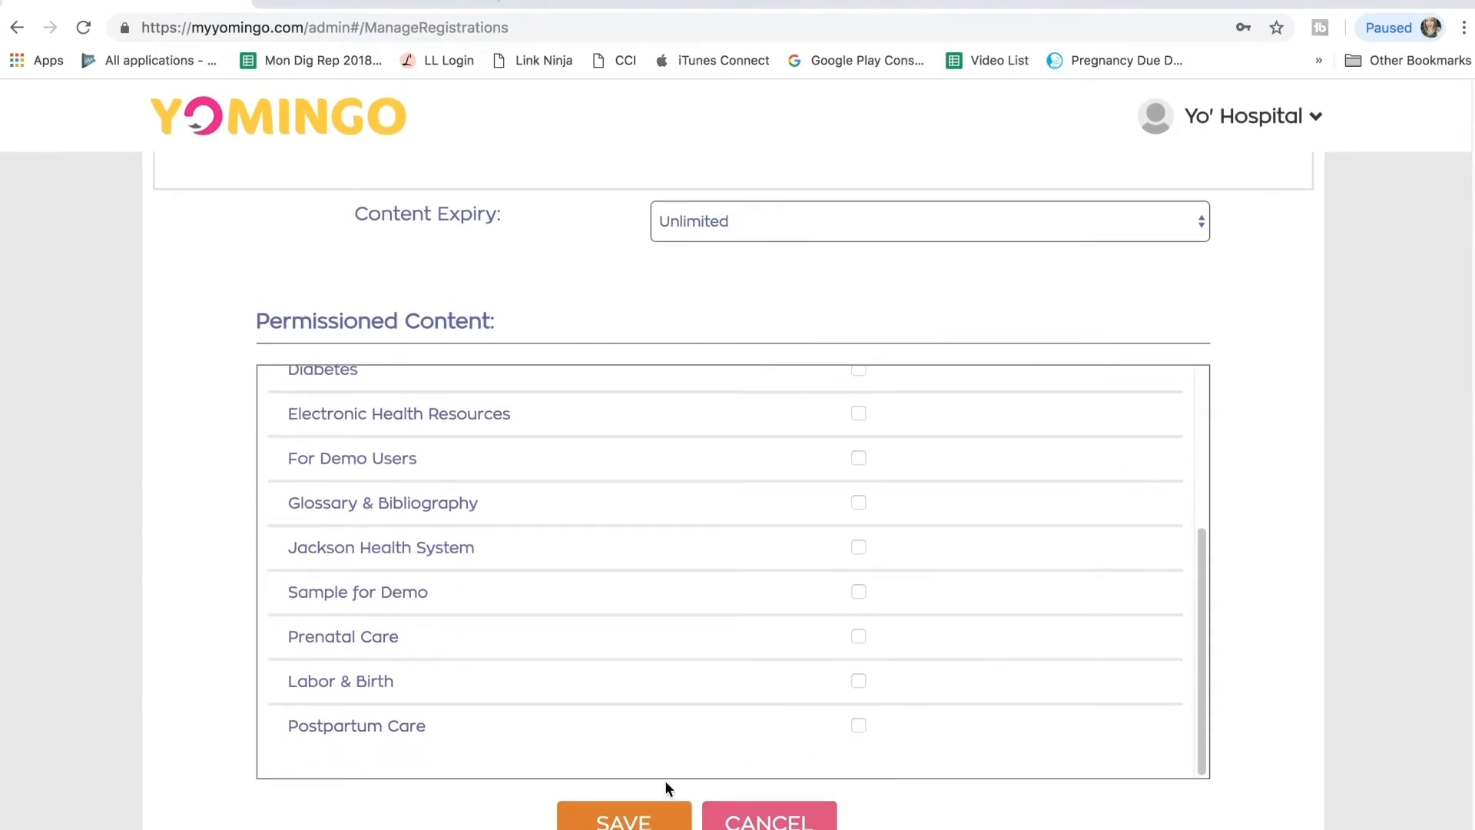
pyautogui.click(630, 820)
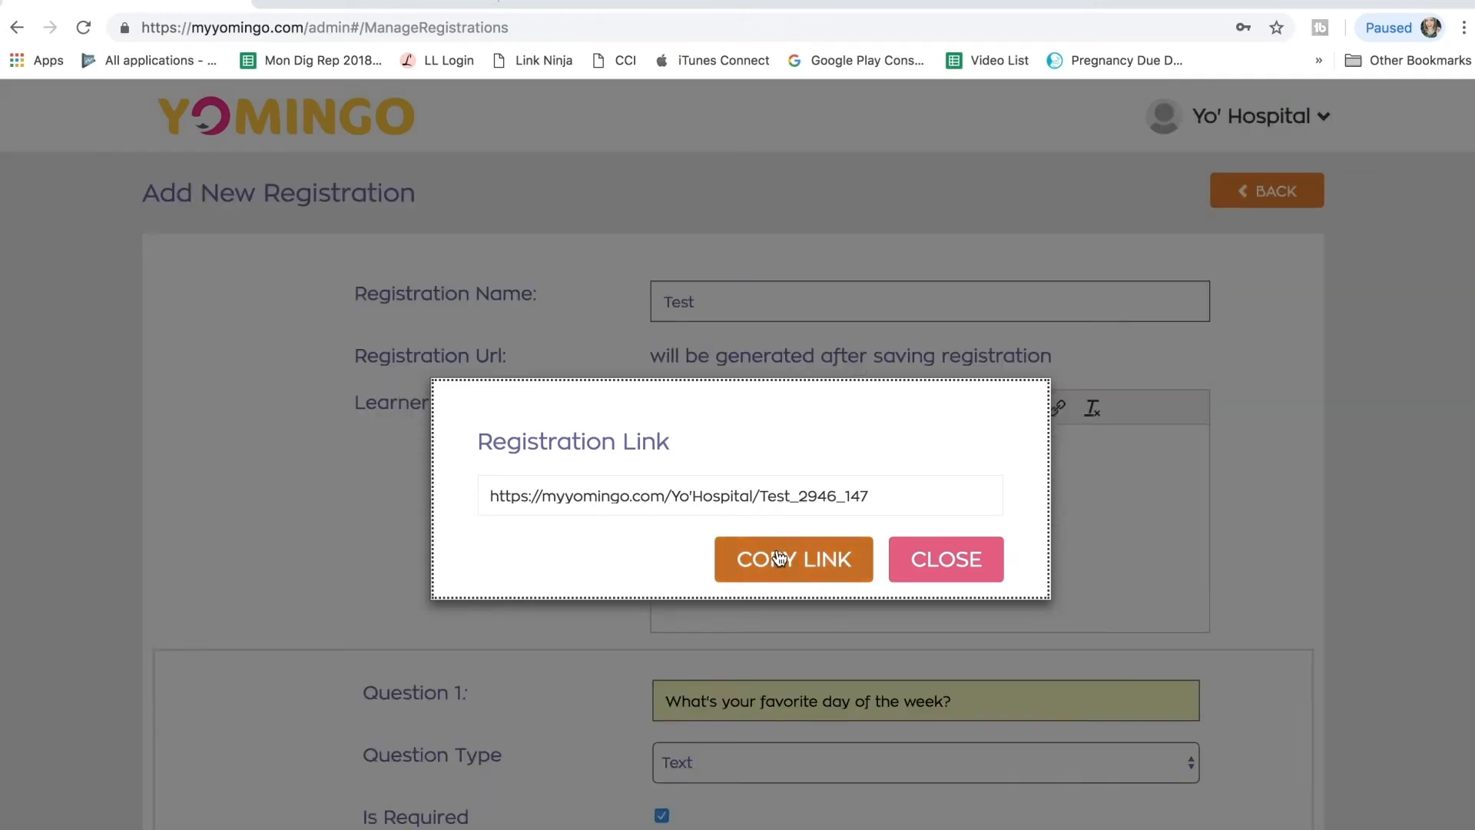
pyautogui.click(941, 567)
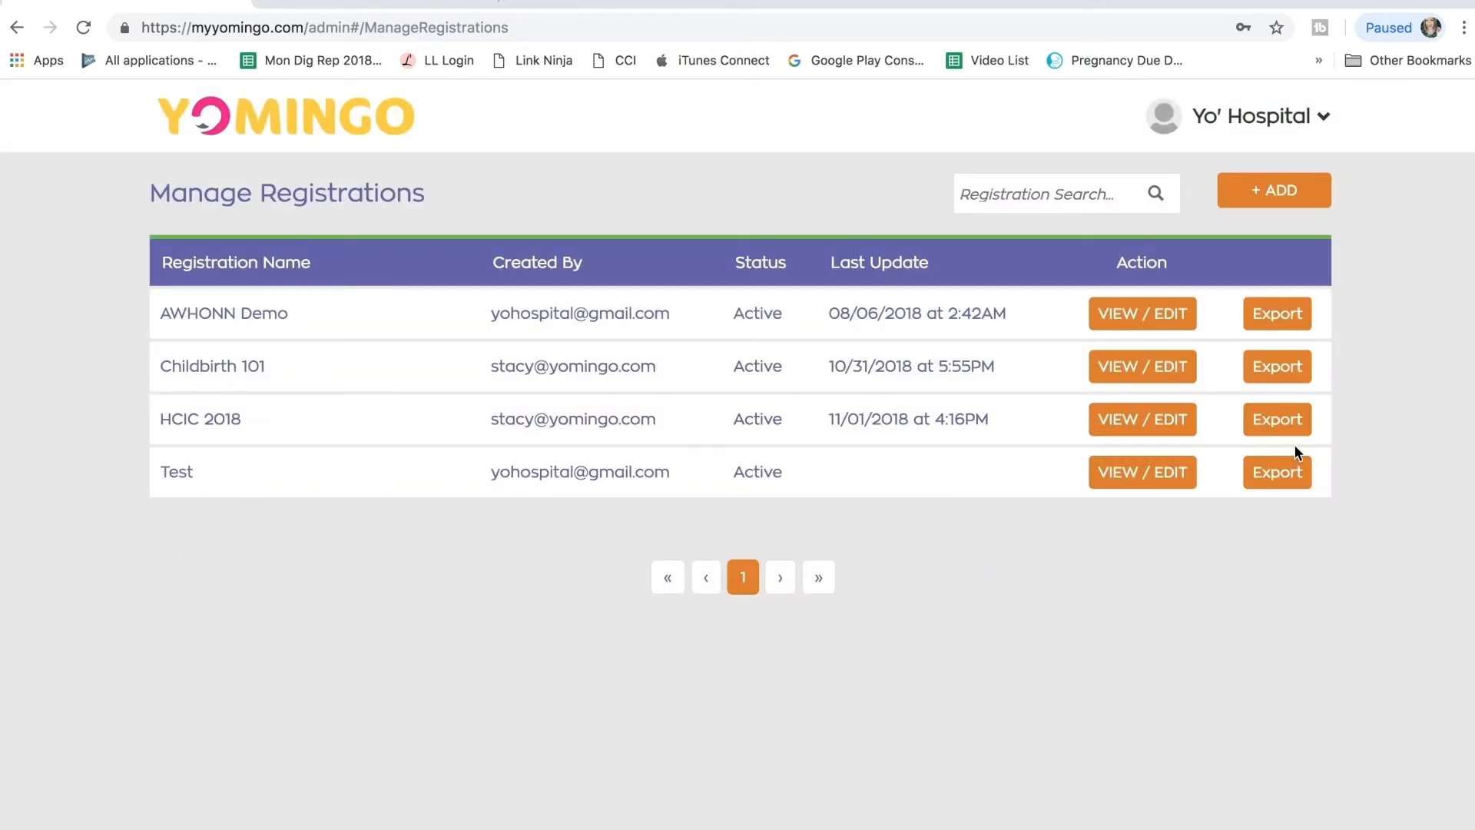
# Open the Test registration and preview its public sign-up form through the registration URL, then return to its settings.
pyautogui.click(1113, 478)
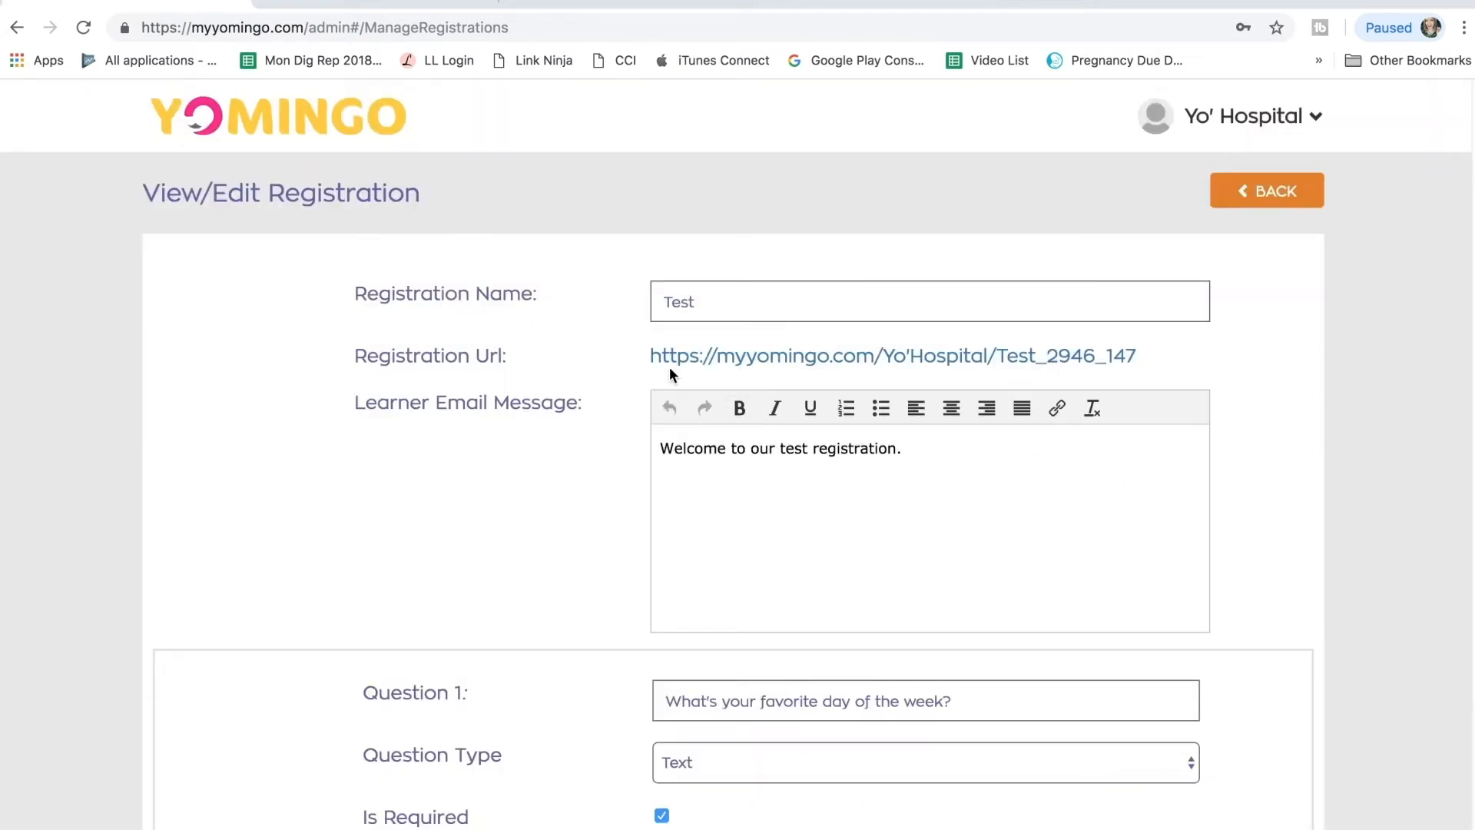
pyautogui.click(889, 357)
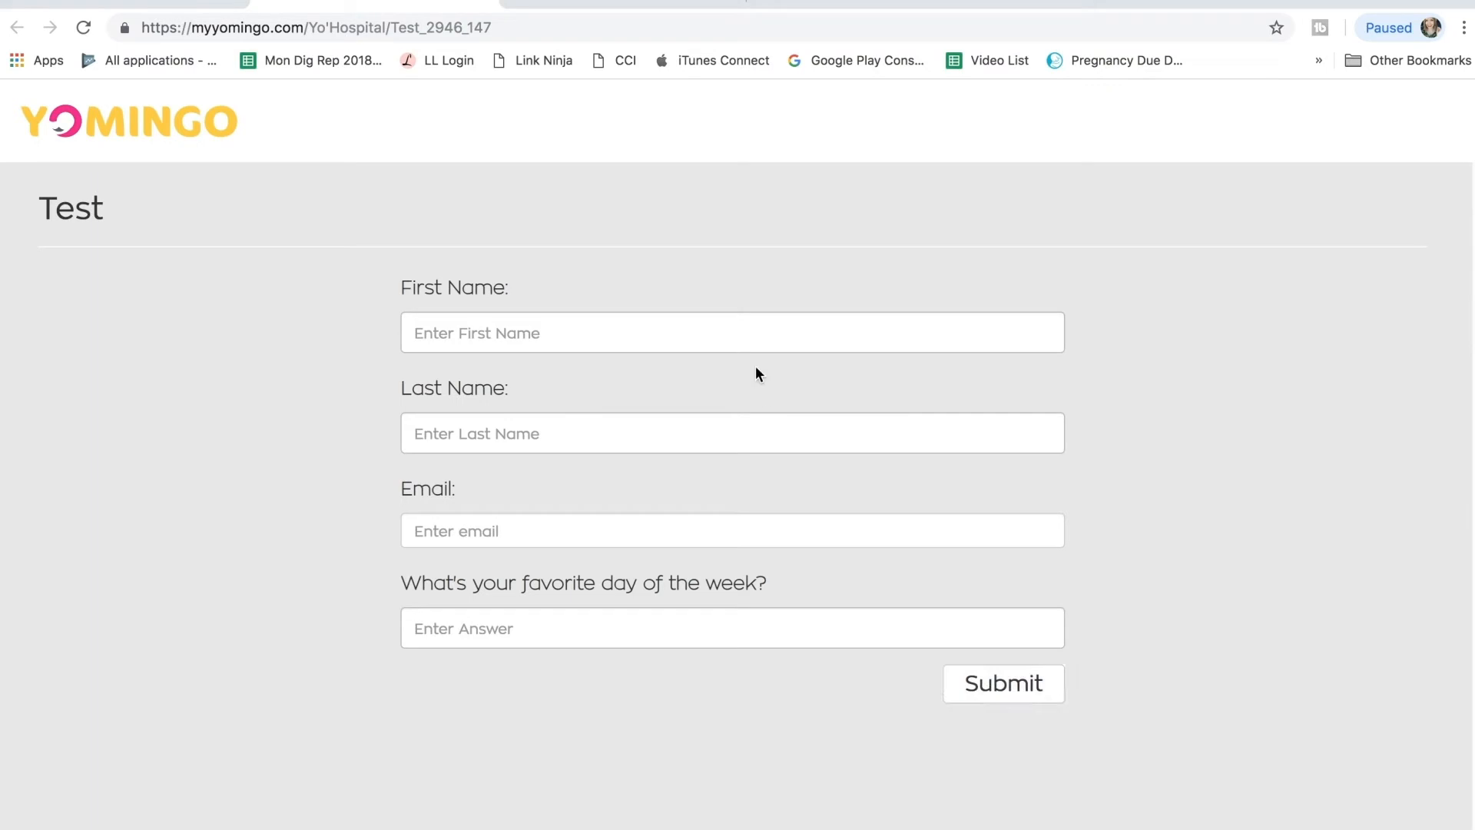
pyautogui.click(148, 3)
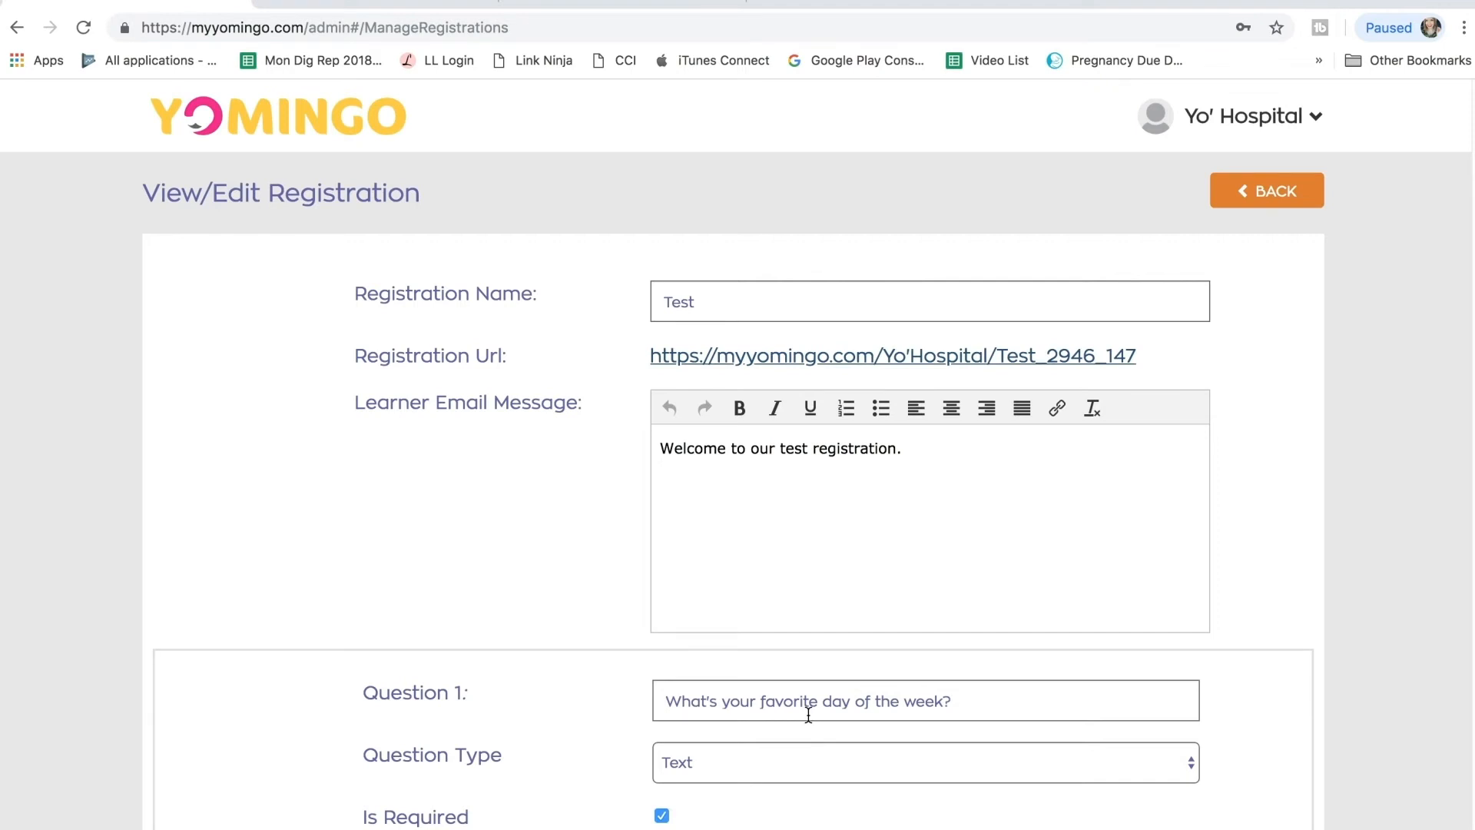
# Review the Test registration's questions, content expiry and permissioned content, then return to the registrations list.
pyautogui.scroll(-5, 809, 714)
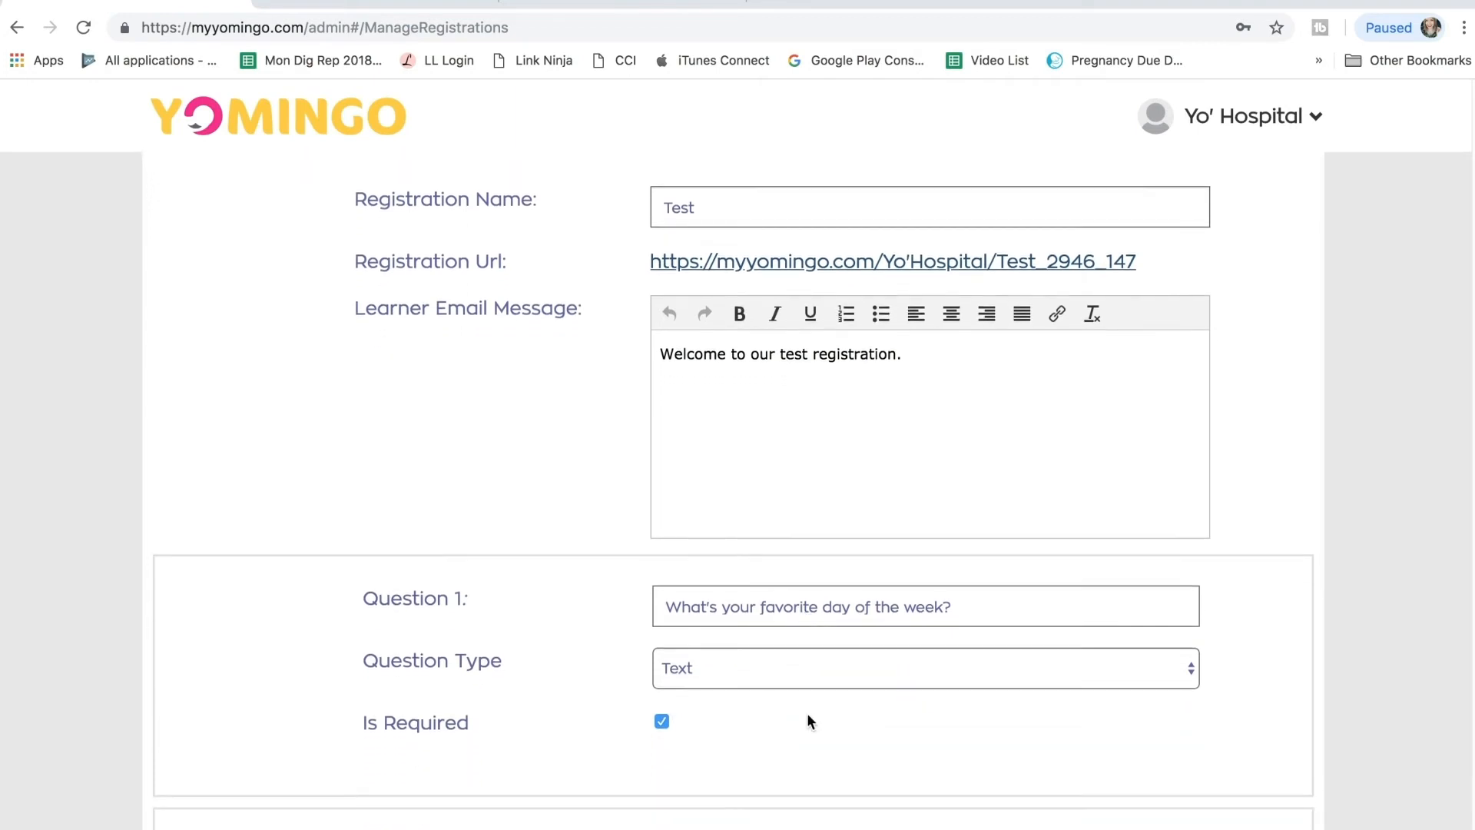
pyautogui.scroll(-4, 808, 718)
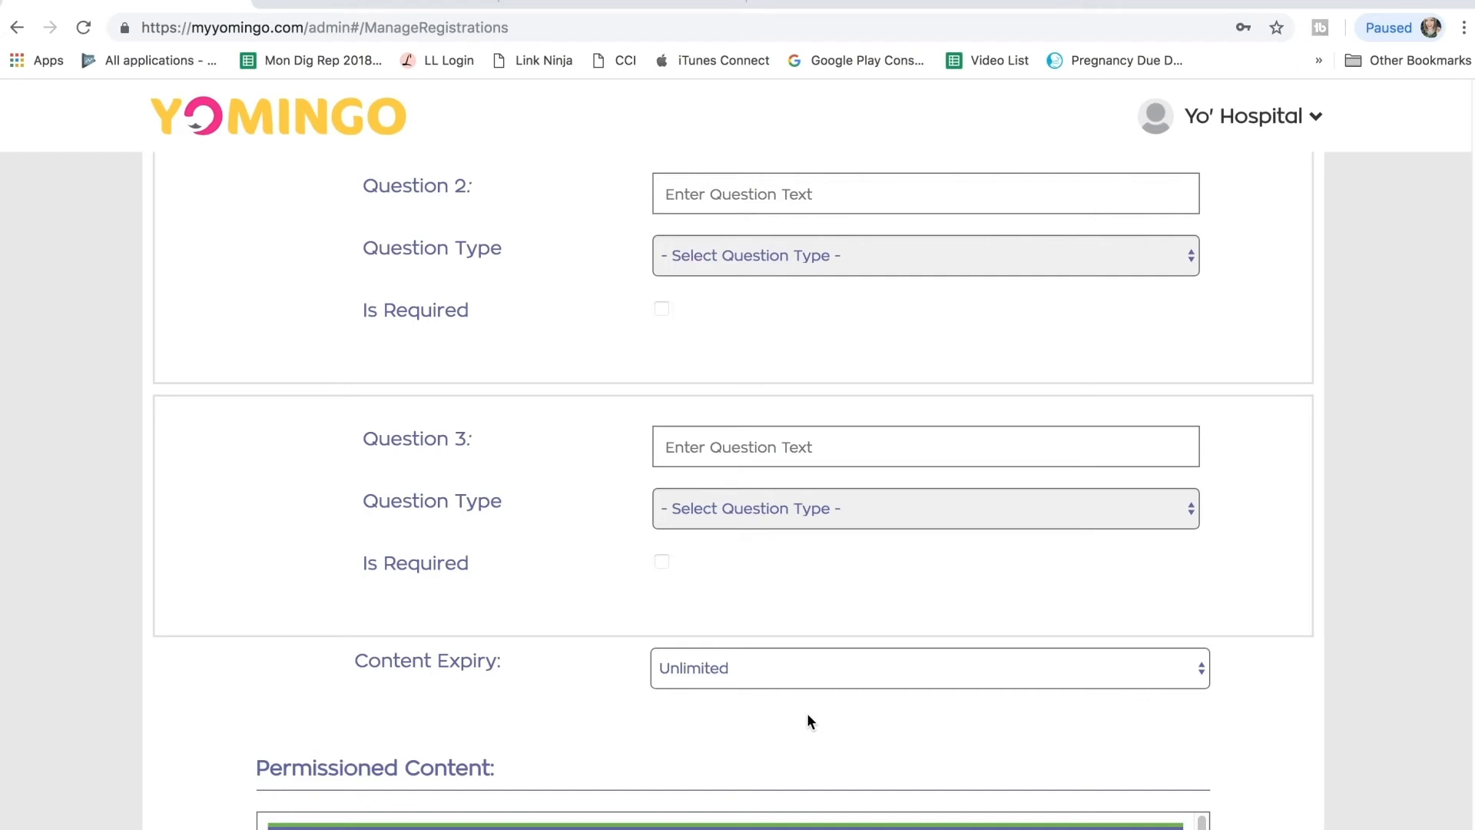
pyautogui.scroll(-2, 808, 721)
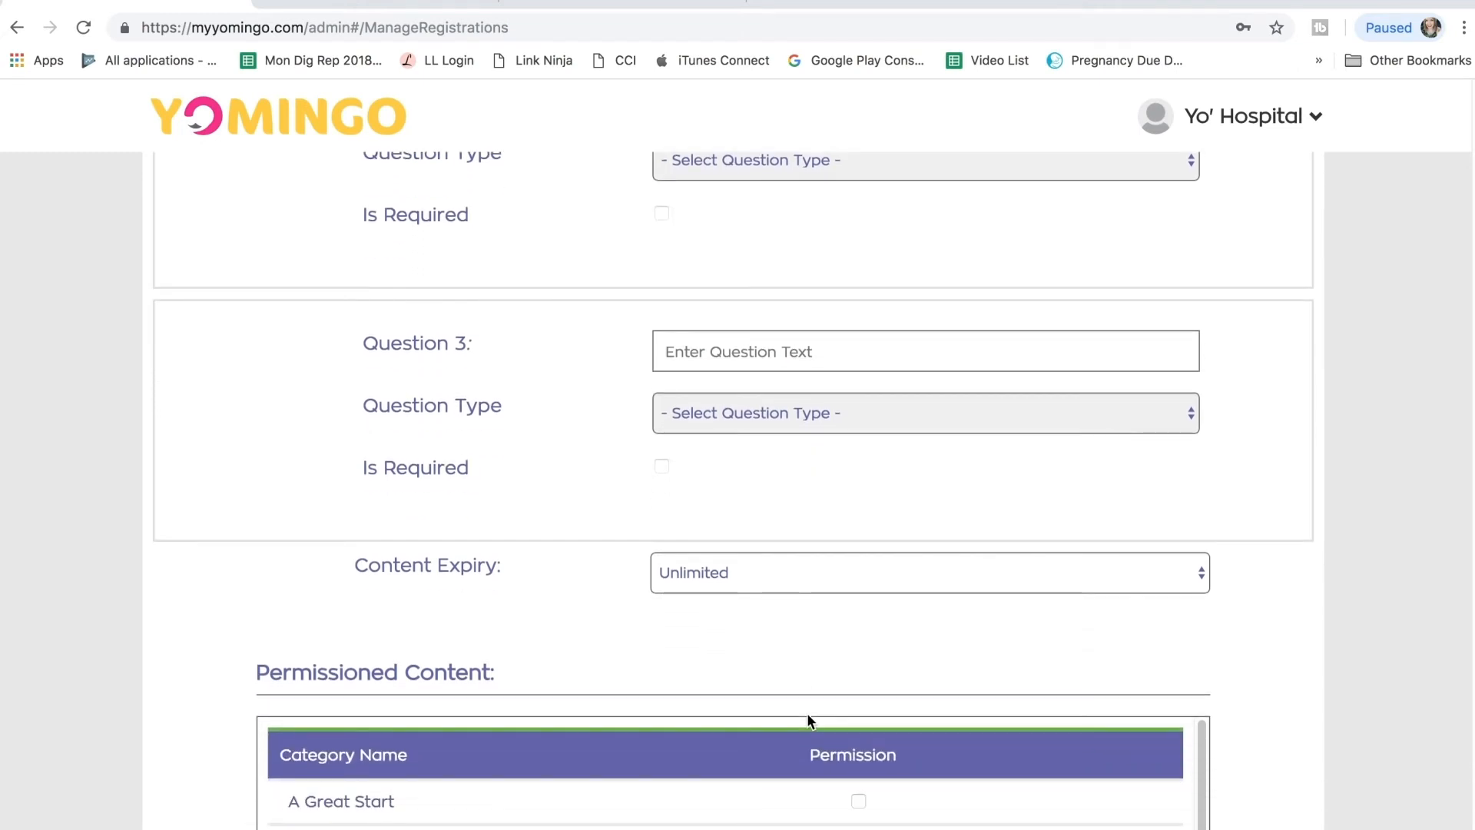
pyautogui.scroll(-2, 811, 721)
pyautogui.scroll(12, 809, 720)
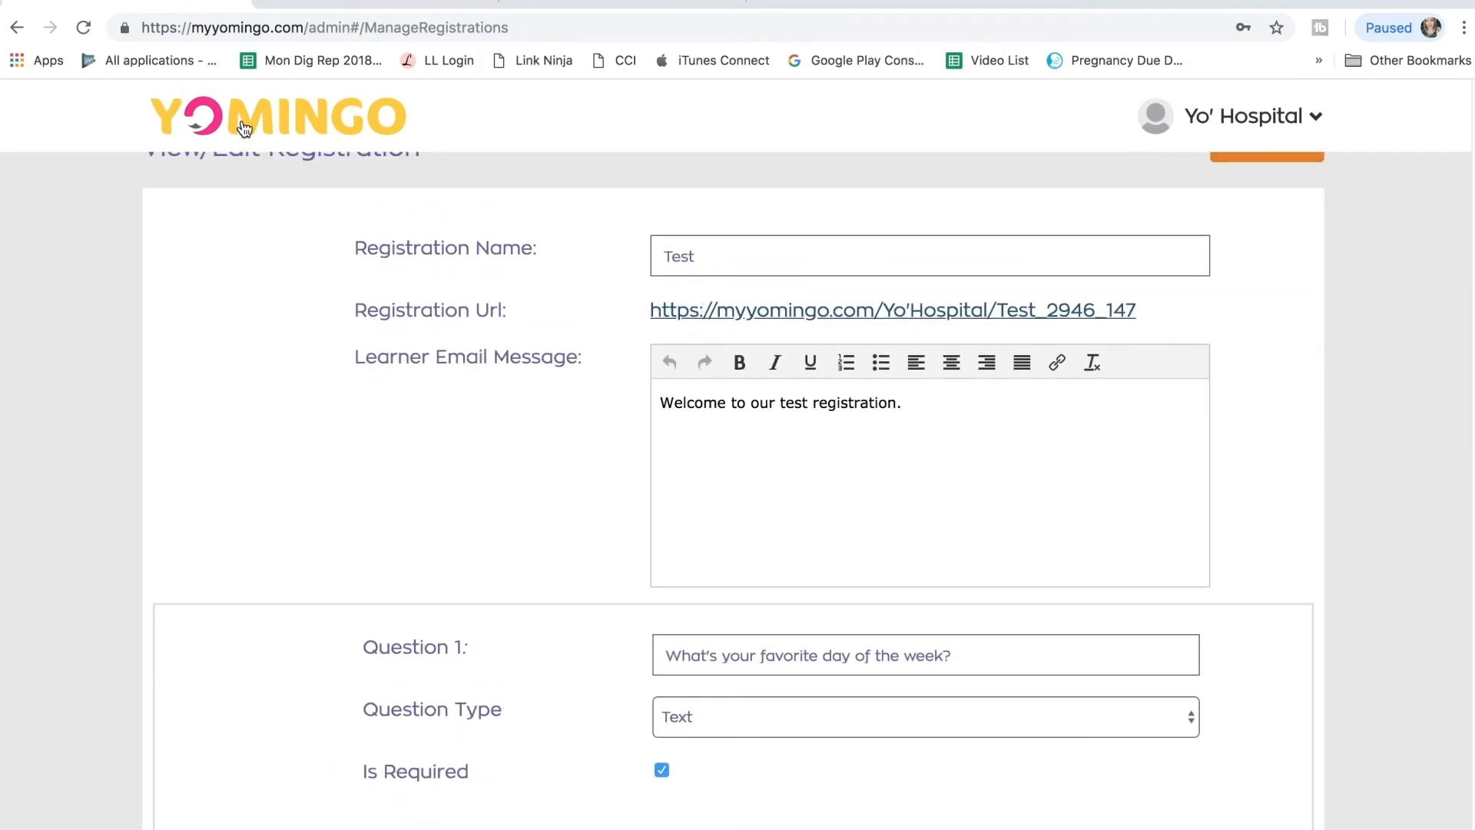
pyautogui.scroll(1, 1352, 381)
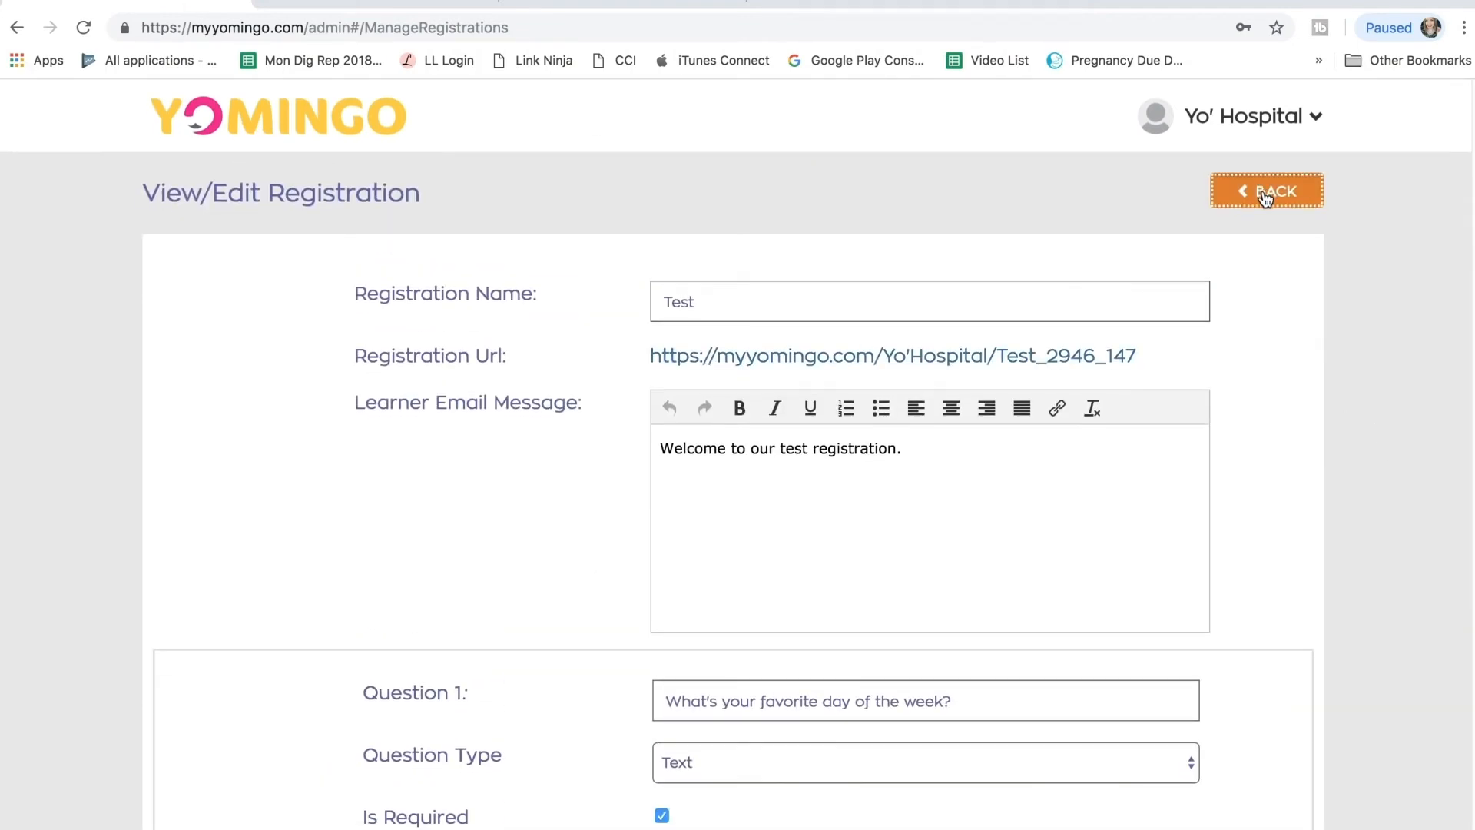
pyautogui.click(1266, 195)
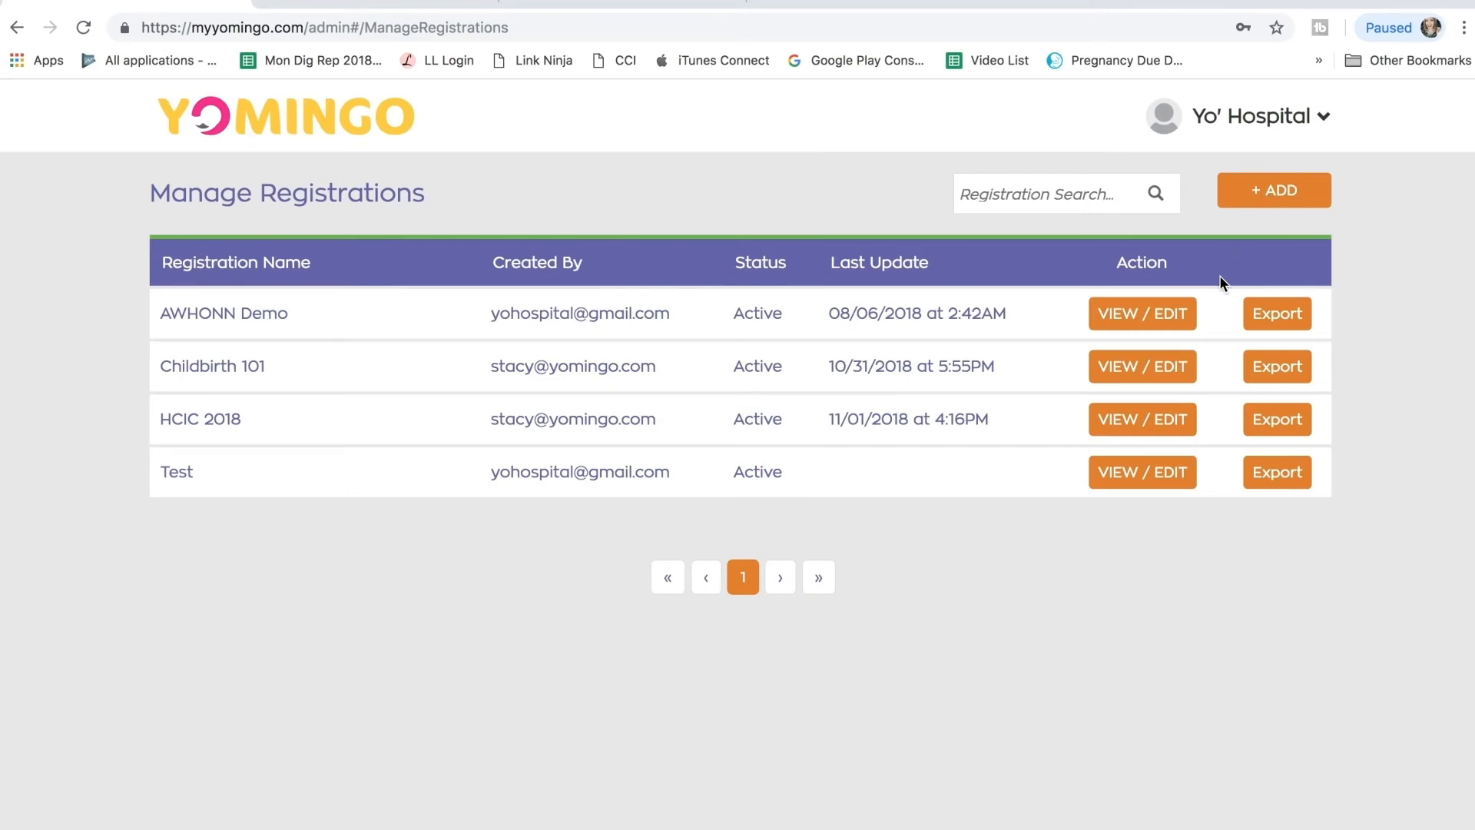
# Examine the Childbirth 101 registration's settings and permissioned content, then return to the registrations list.
pyautogui.click(1134, 376)
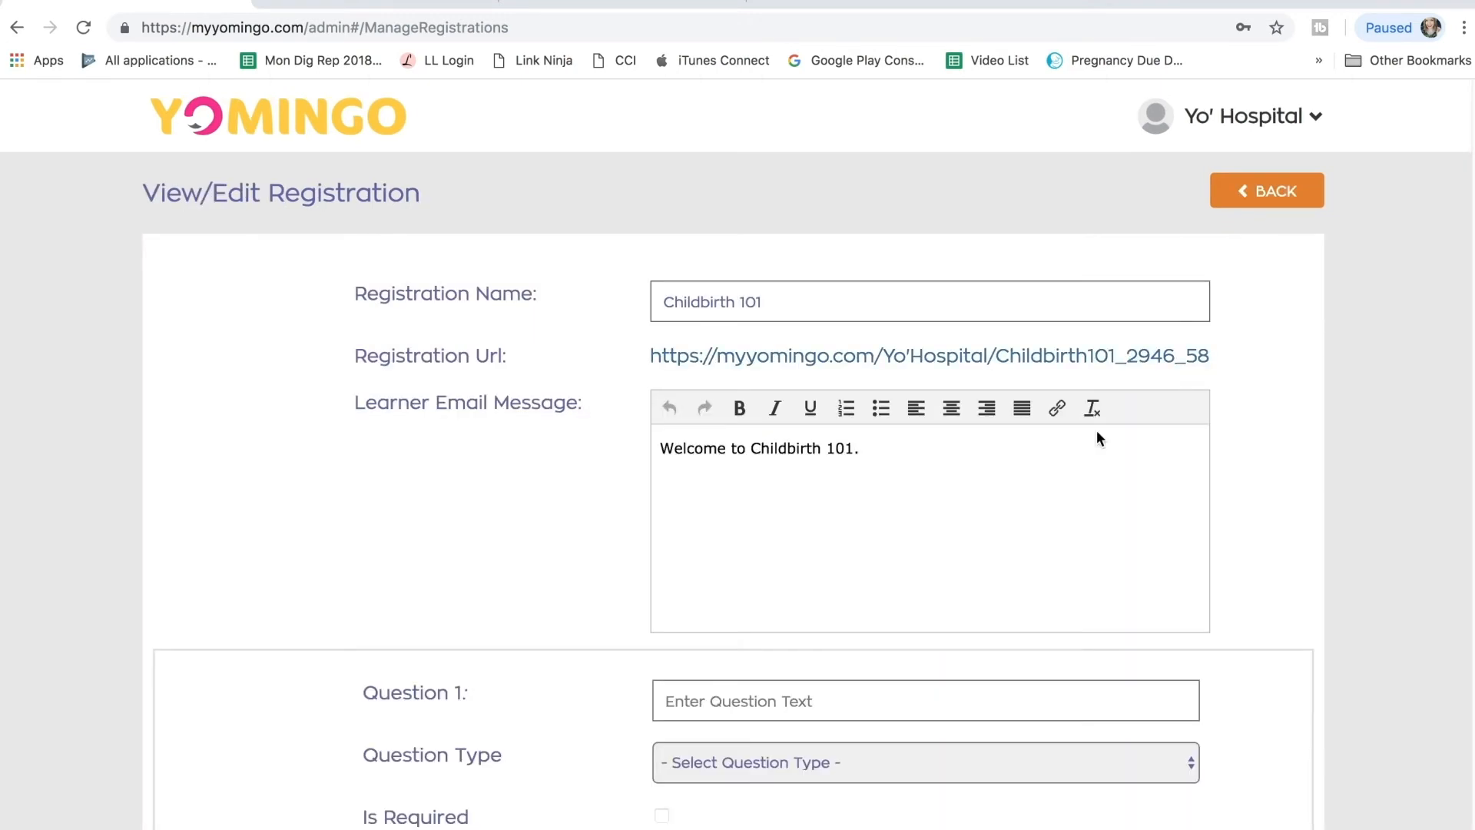
pyautogui.scroll(-10, 960, 648)
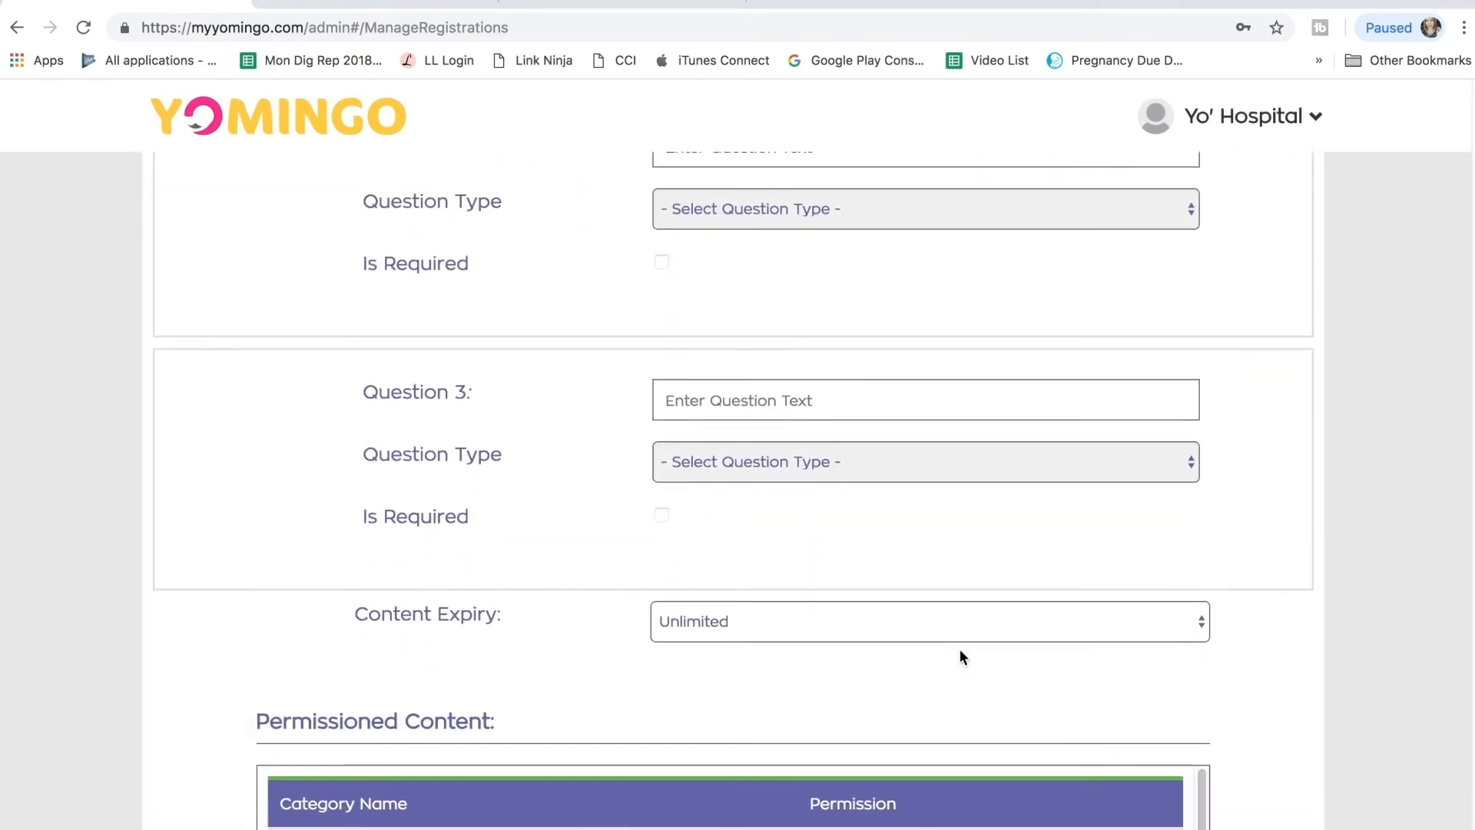
pyautogui.scroll(-10, 960, 649)
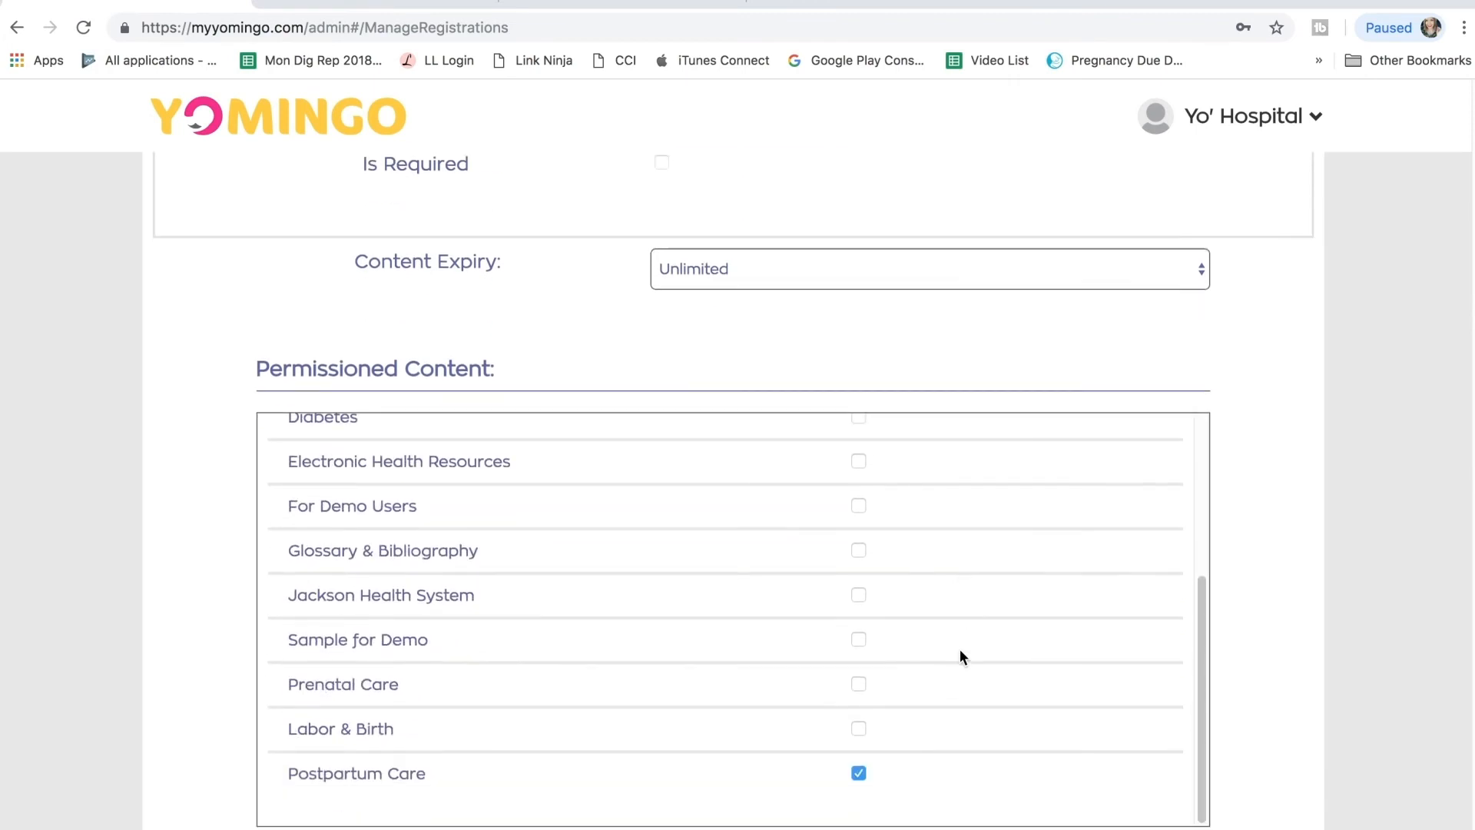
pyautogui.scroll(-2, 960, 648)
pyautogui.click(612, 816)
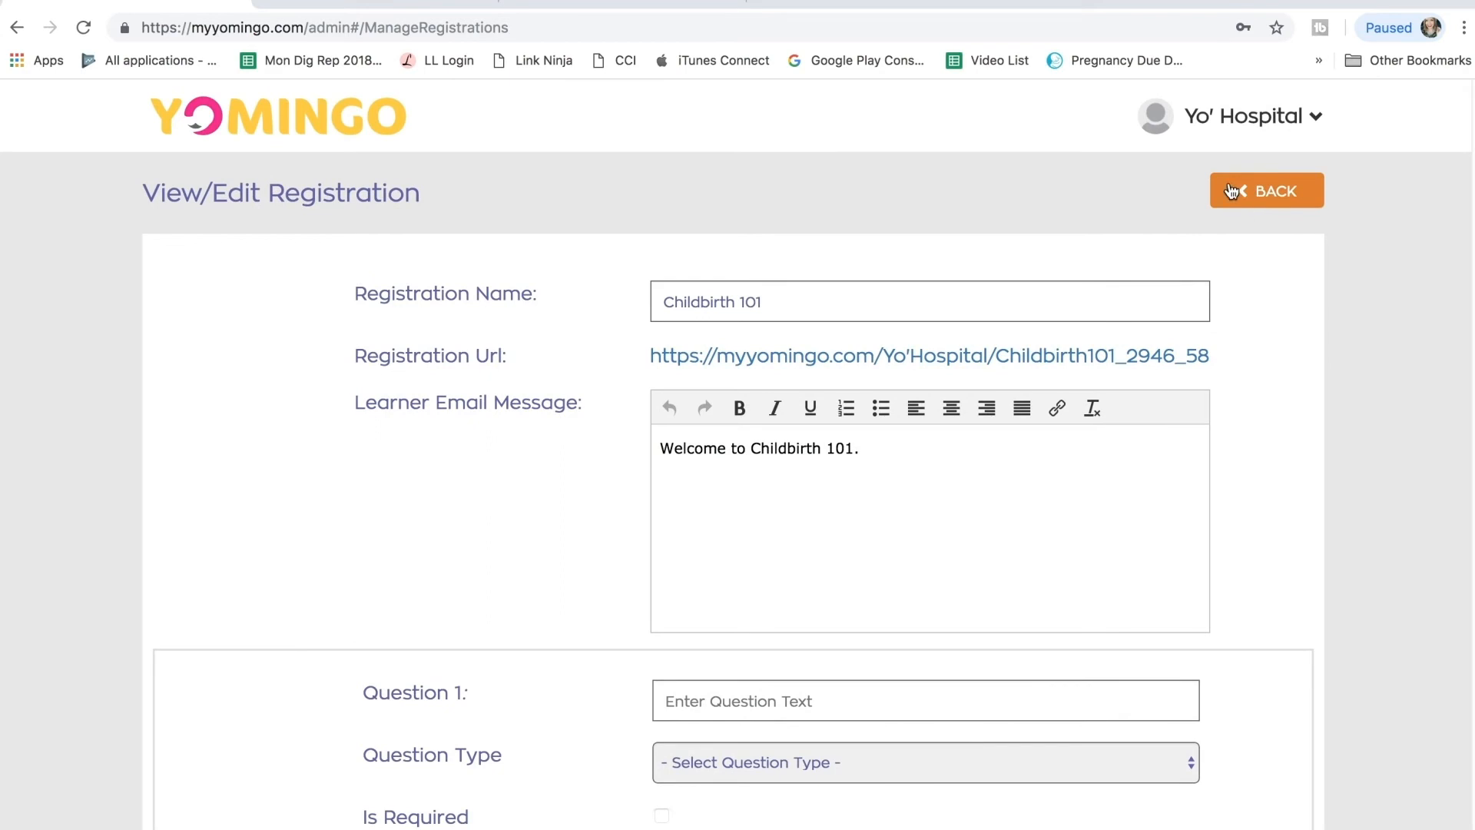
pyautogui.click(1232, 191)
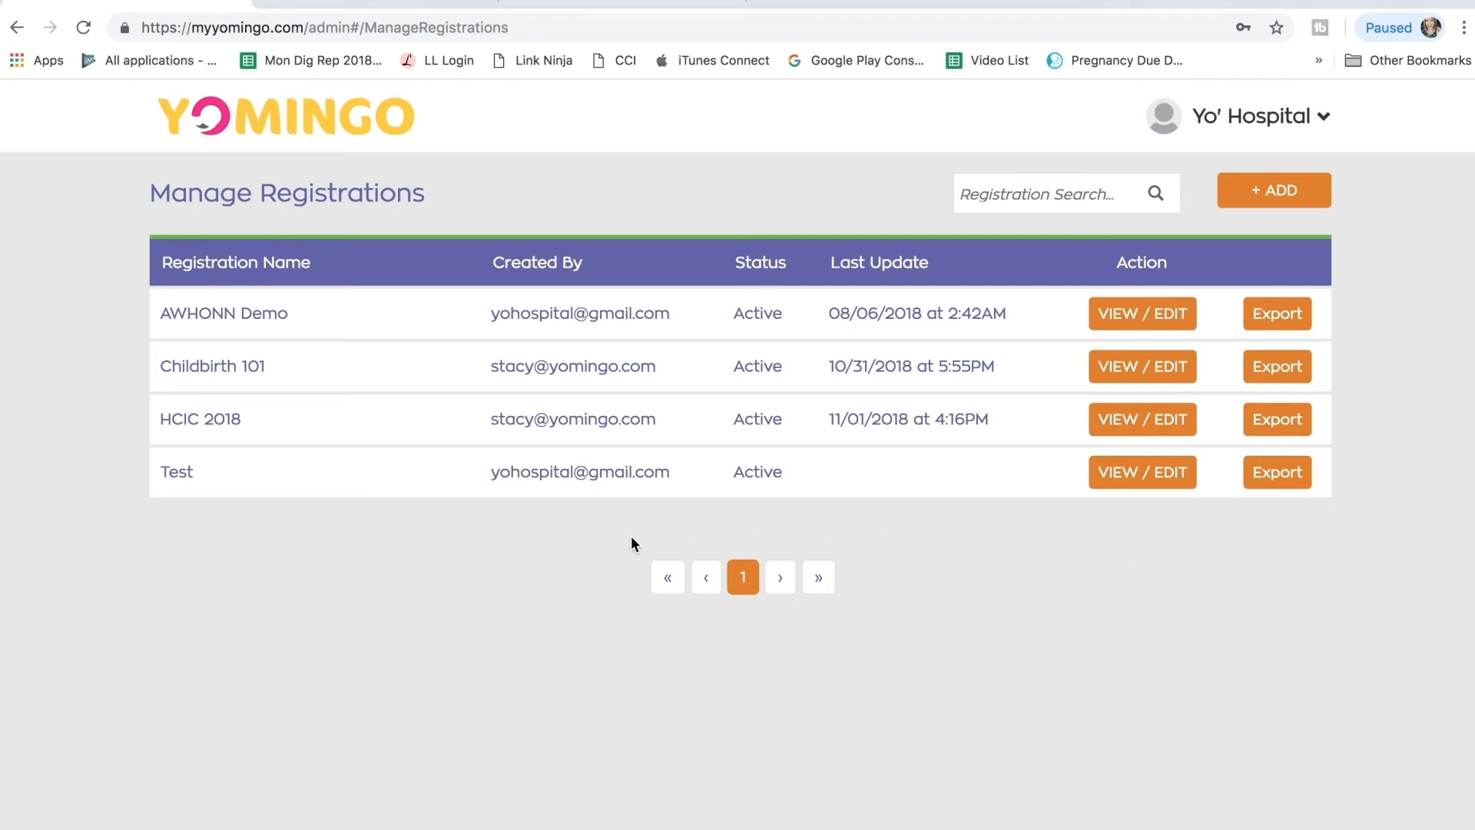
# View the registered learners list for the HCIC 2018 registration and close it.
pyautogui.click(1279, 427)
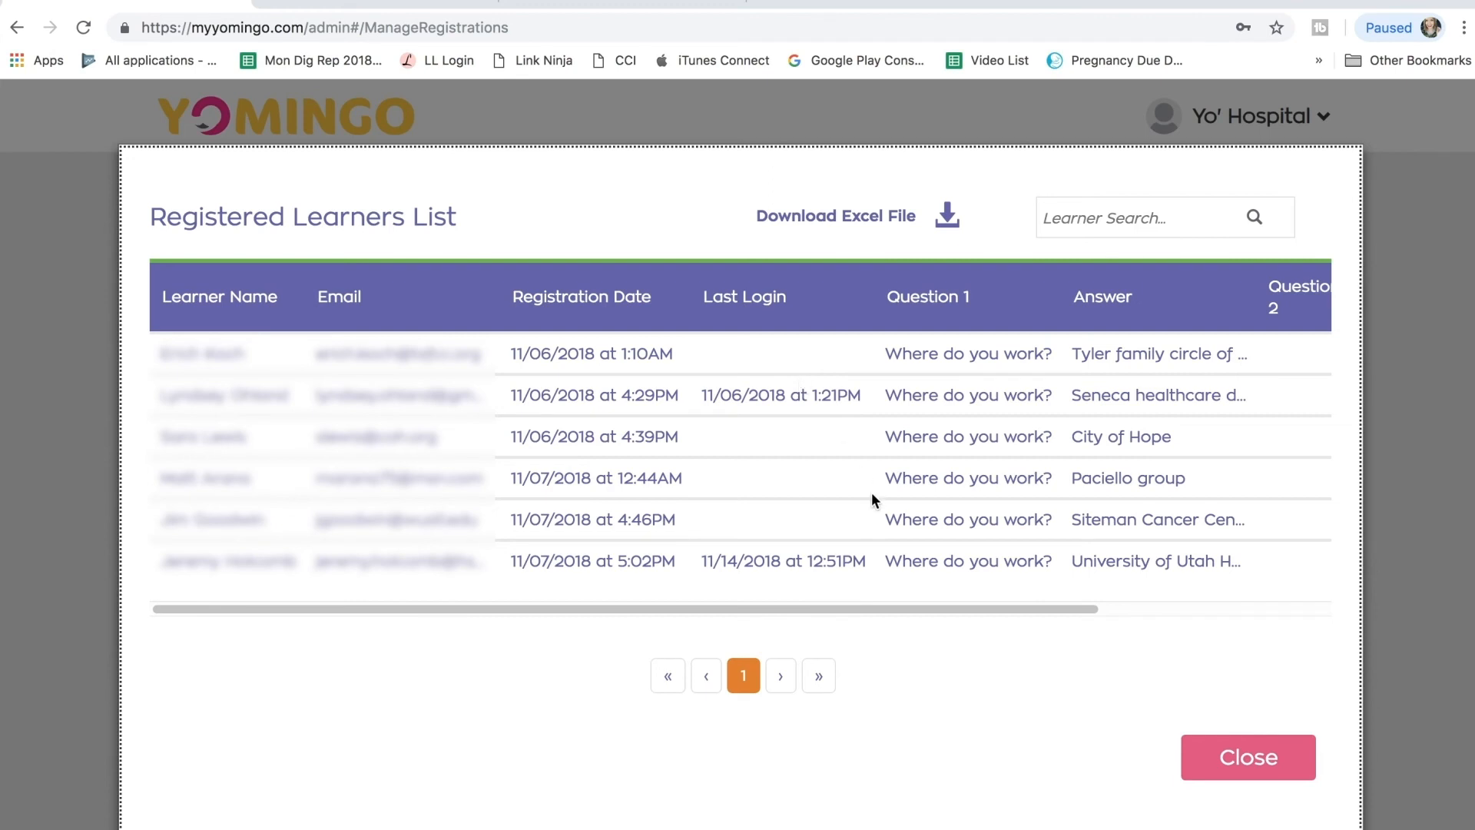
pyautogui.click(1200, 752)
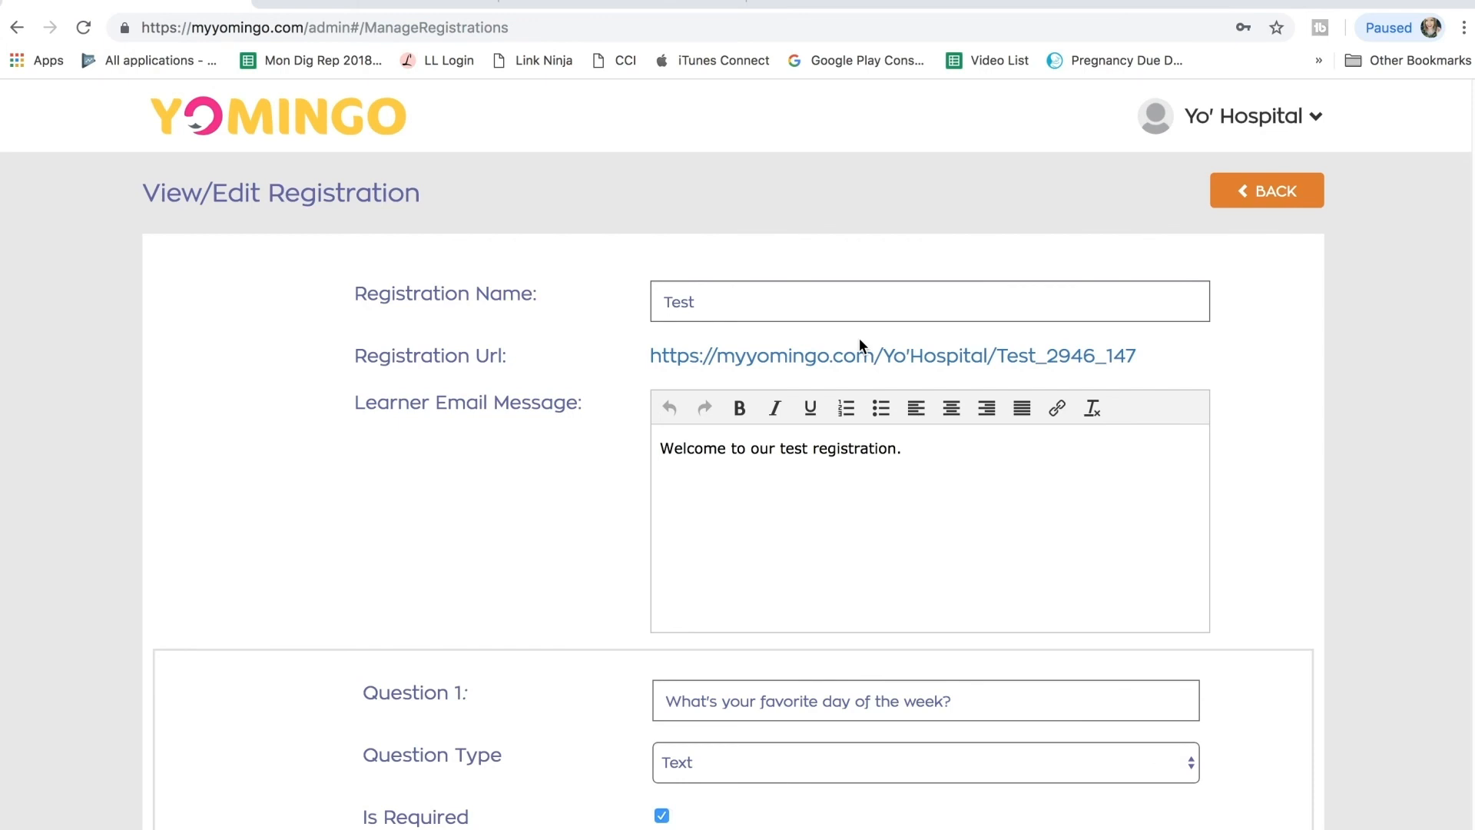
# Return to the admin home page, open the learners management list and activate its learner search.
pyautogui.click(327, 134)
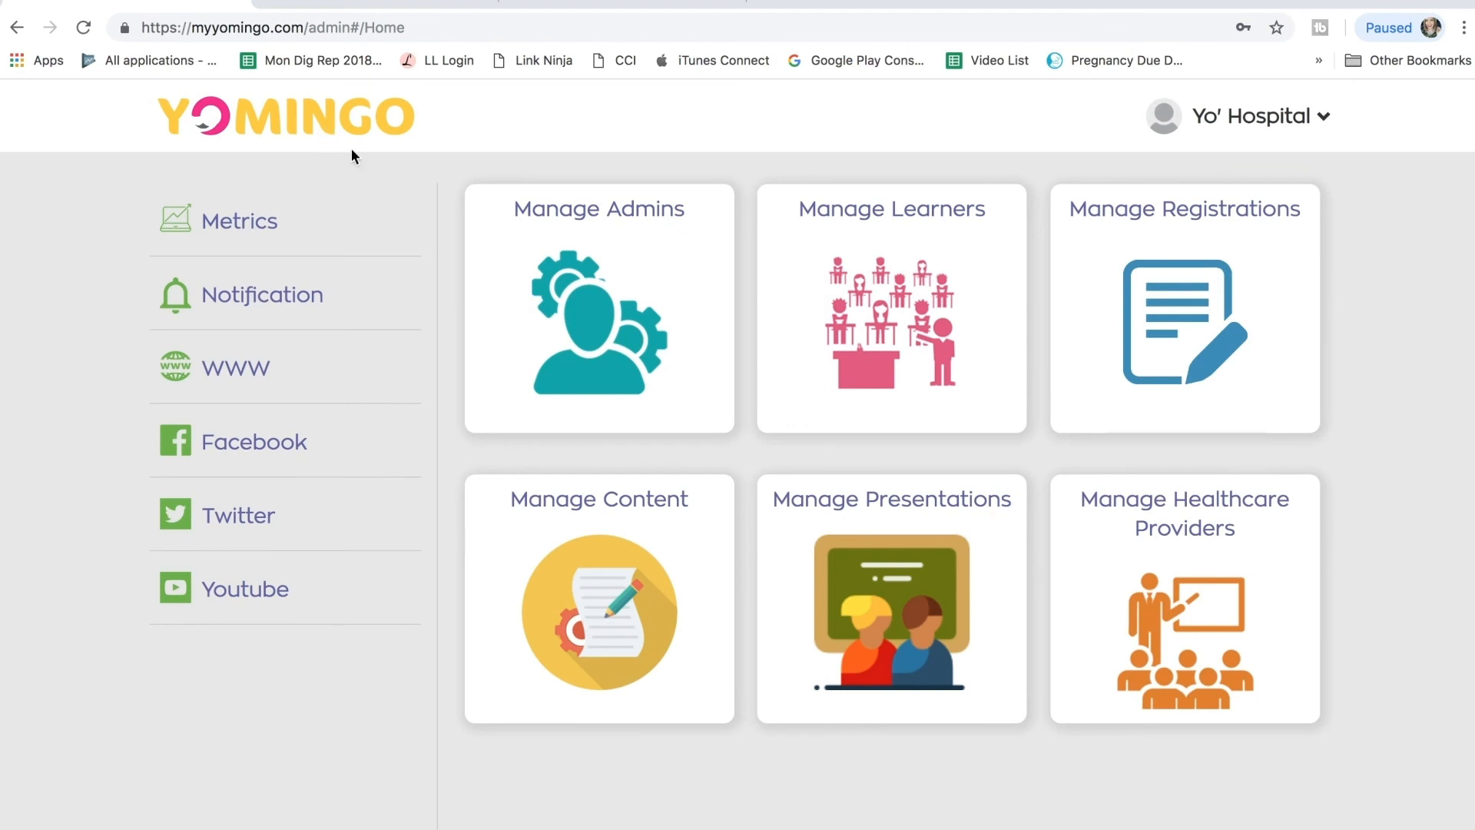
pyautogui.click(884, 286)
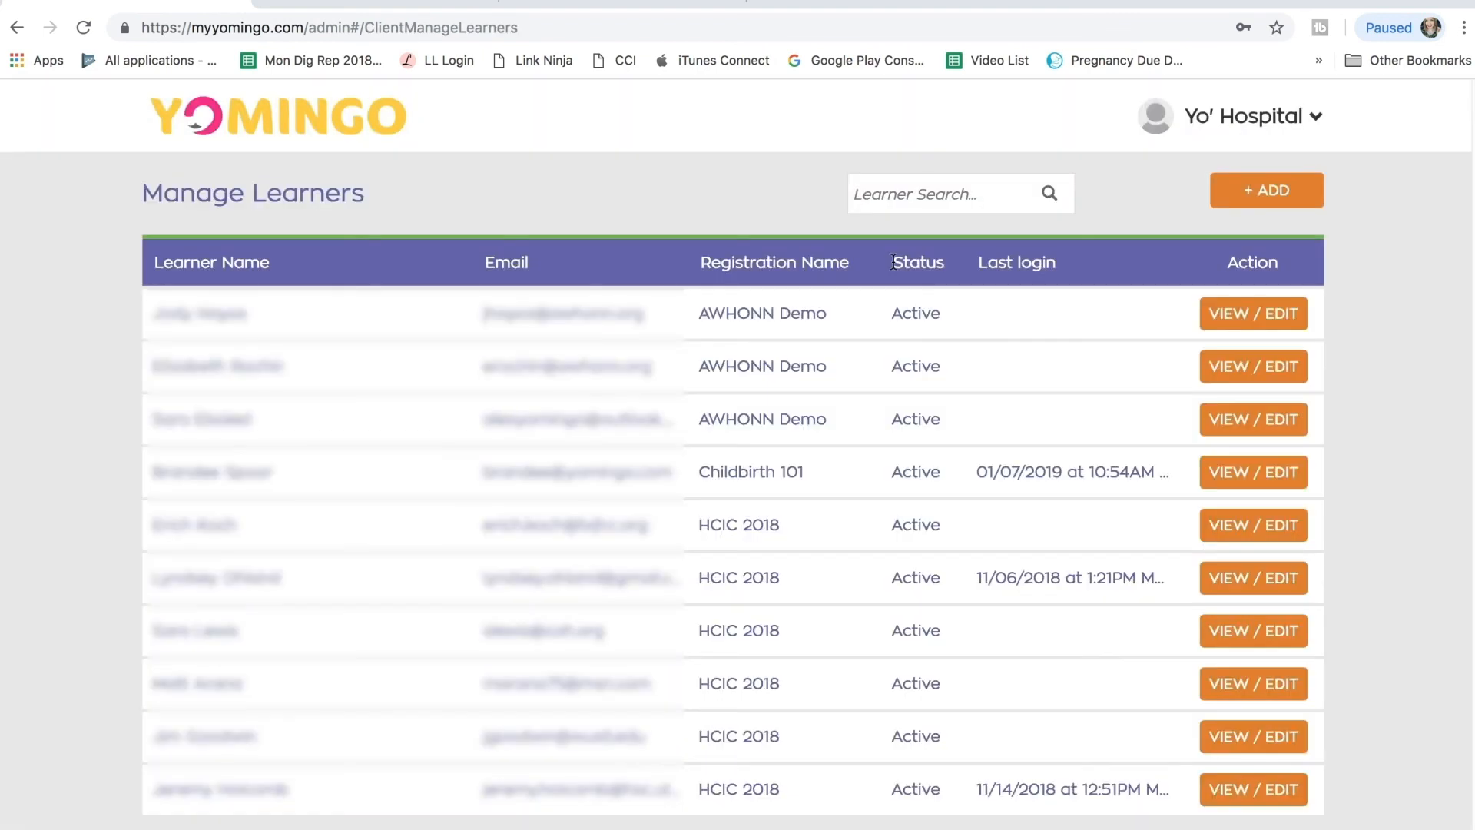
pyautogui.click(914, 196)
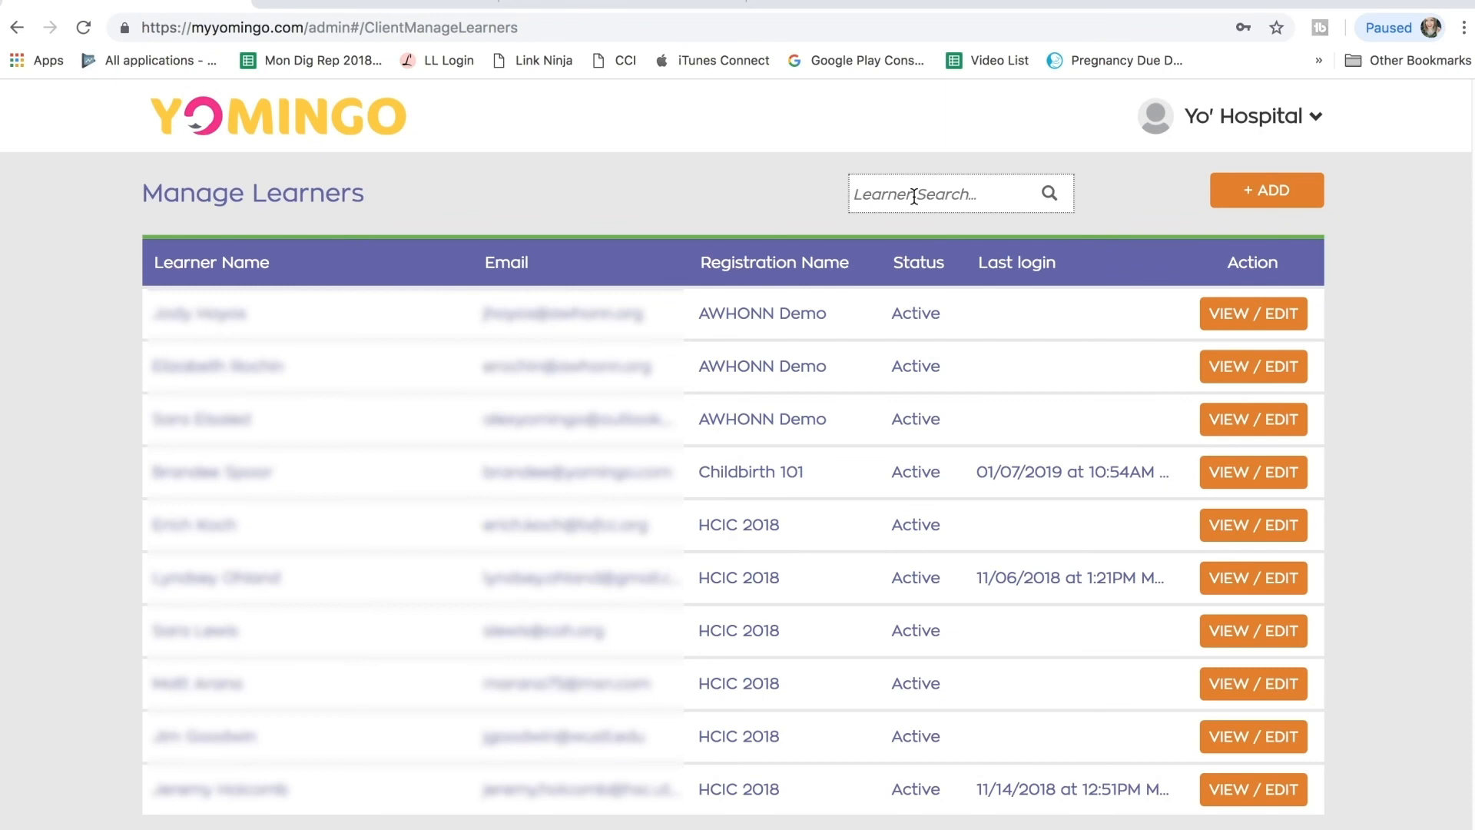